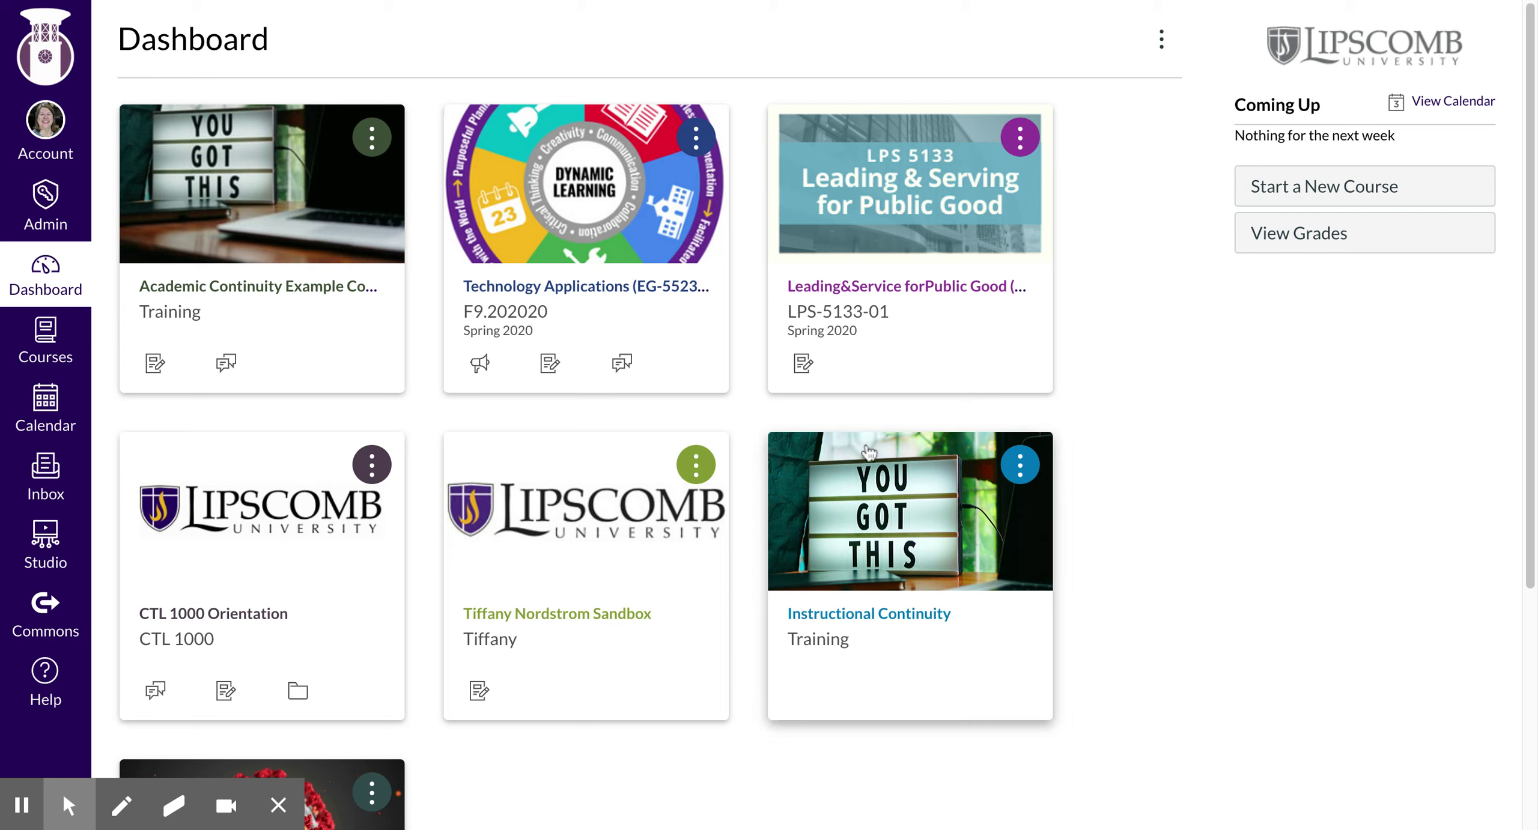
Go into the Training course's Modules and open Example Assignment from the Example Module.
left_click(202, 294)
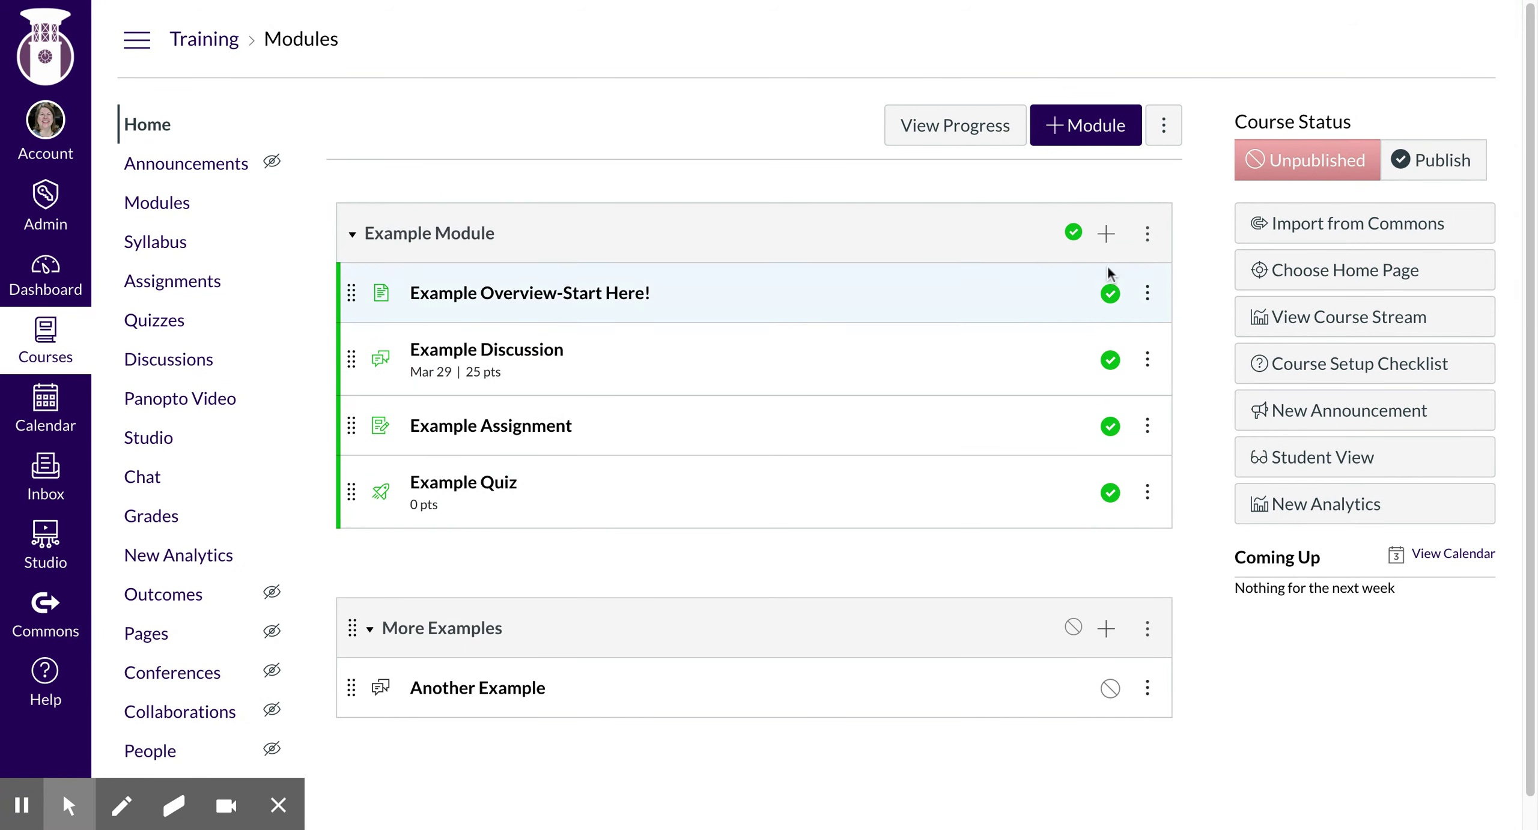
left_click(1106, 233)
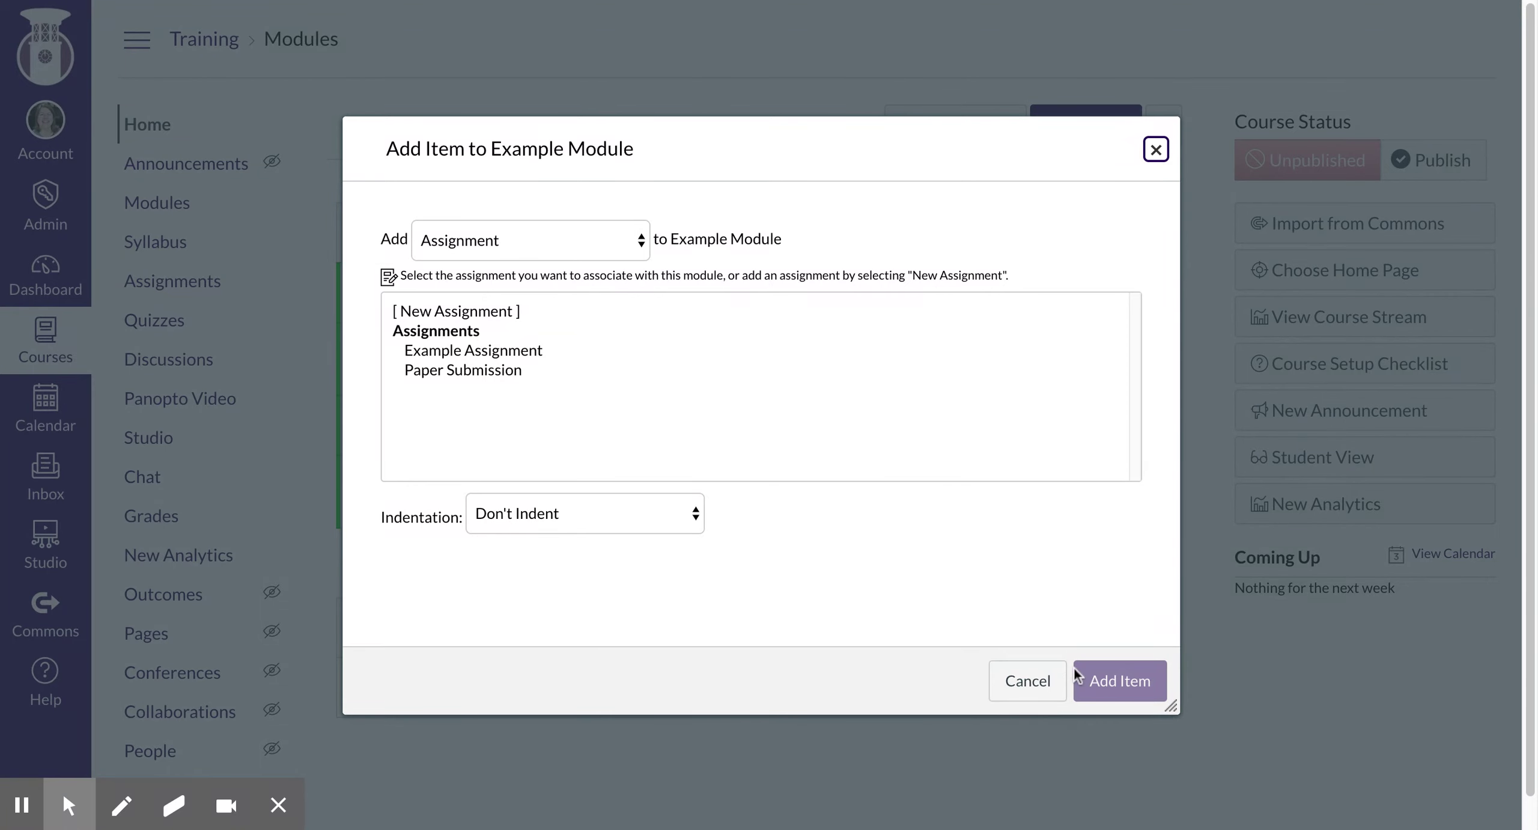
left_click(1021, 684)
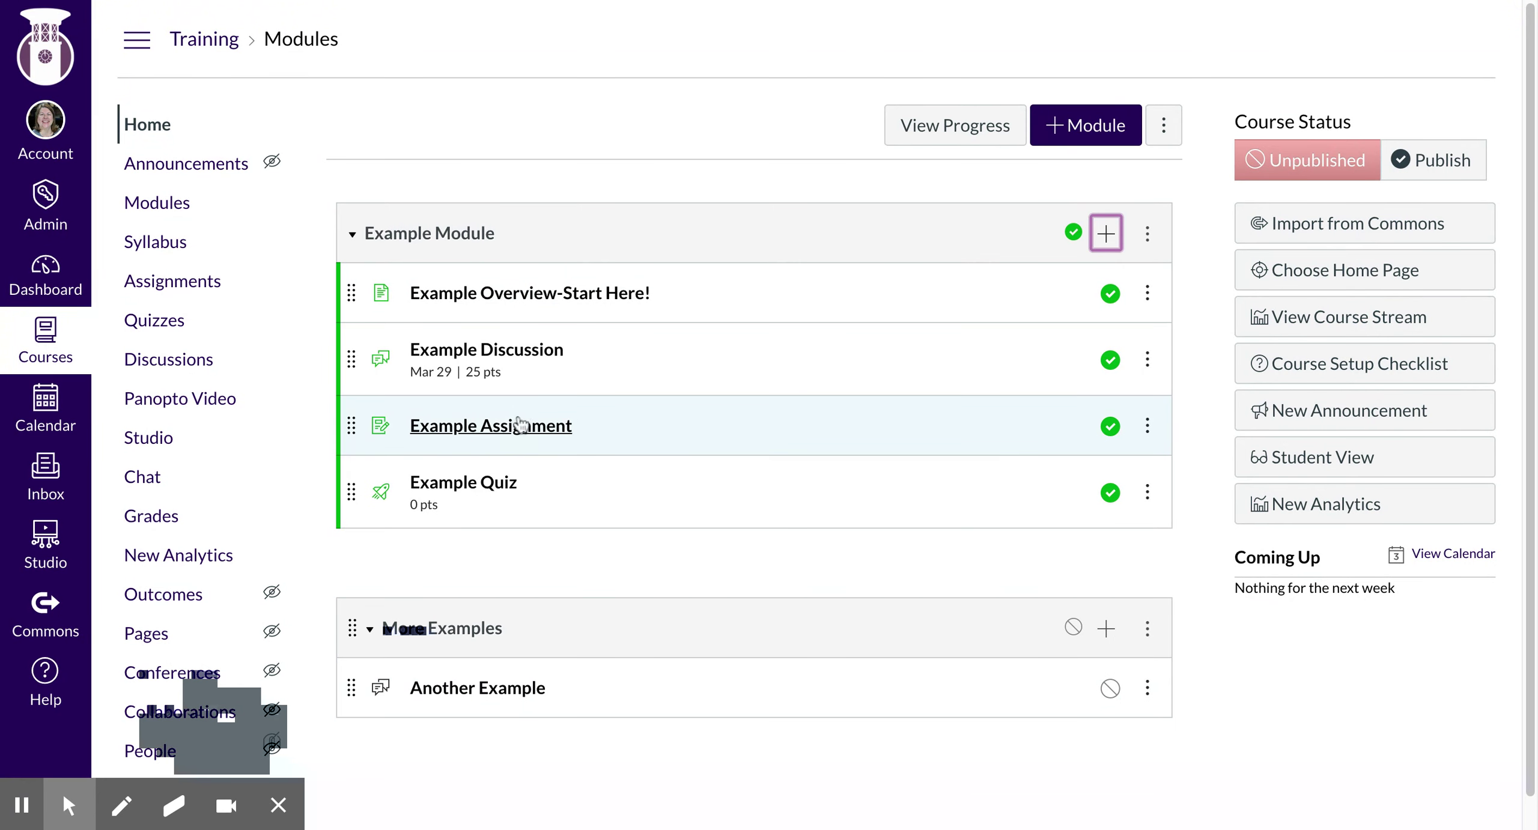
left_click(518, 427)
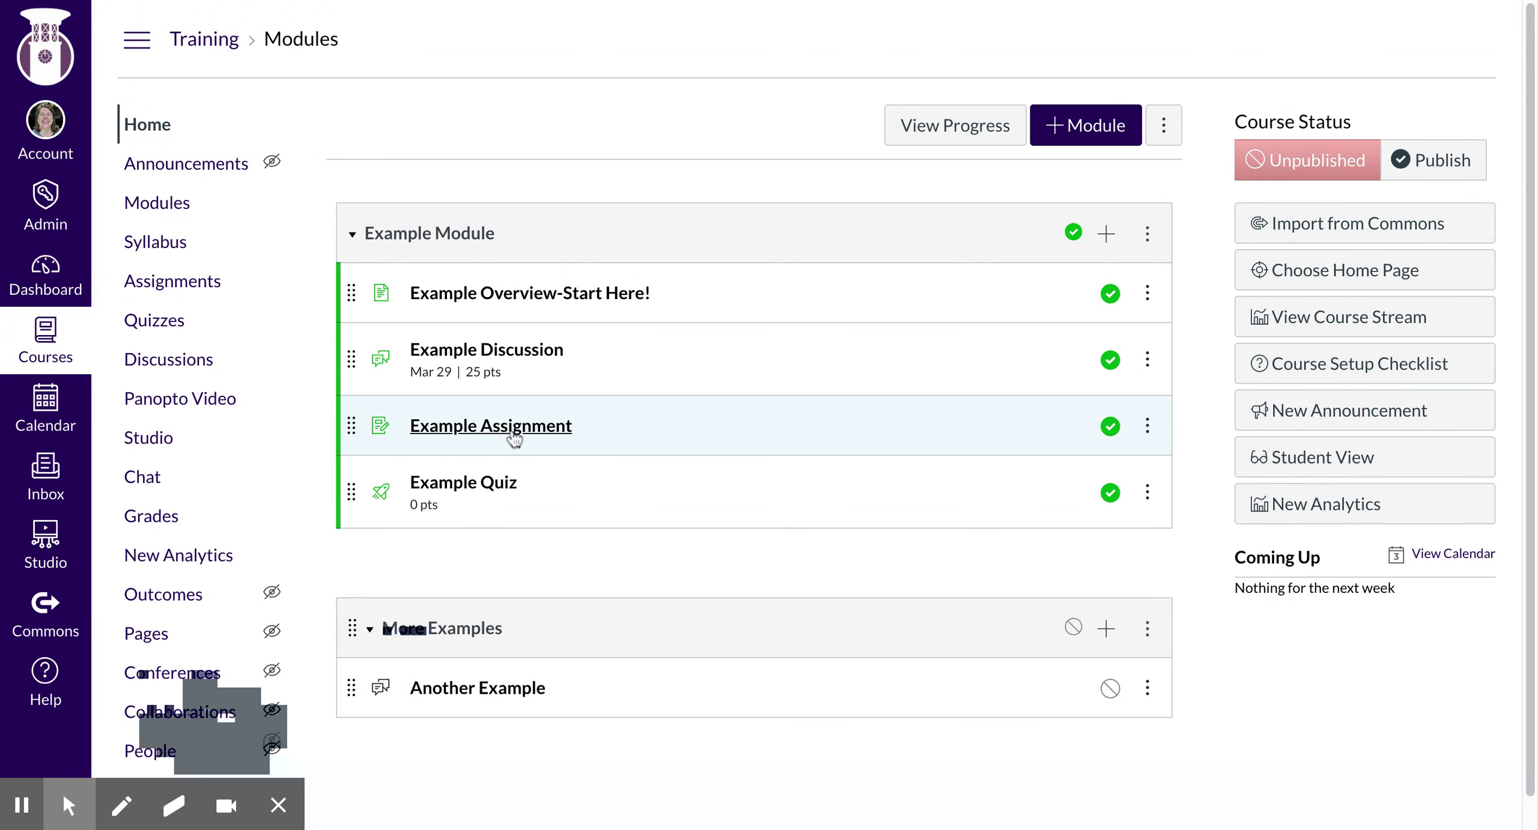
Edit the assignment and paste 'Please upload a document that you wouldn't mind other faculty viewing.' as its description.
left_click(1099, 131)
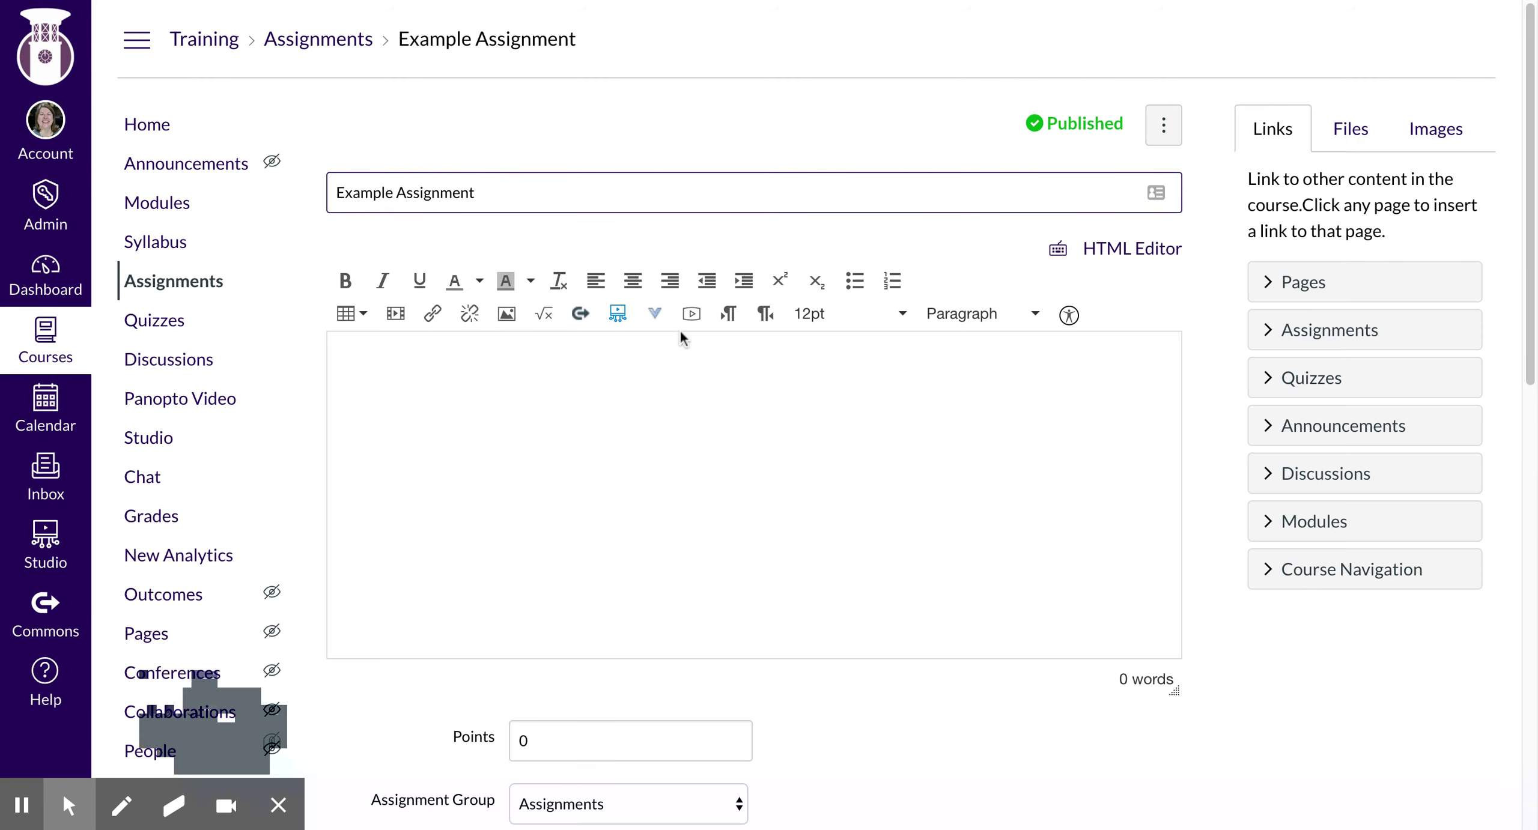
left_click(439, 379)
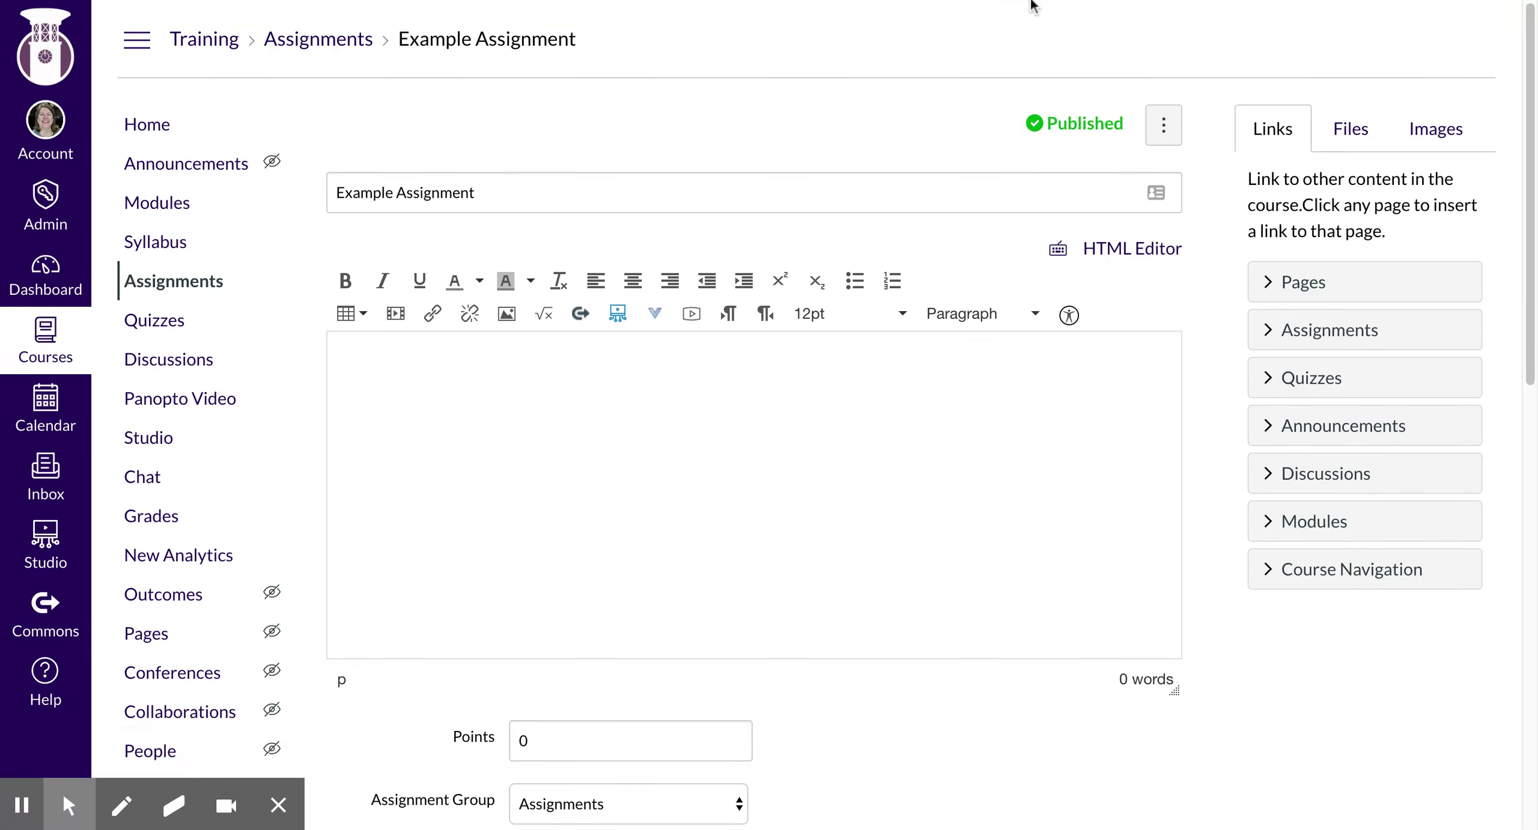
type("Please upload a document that you wouldn't mind other faculty viewing.")
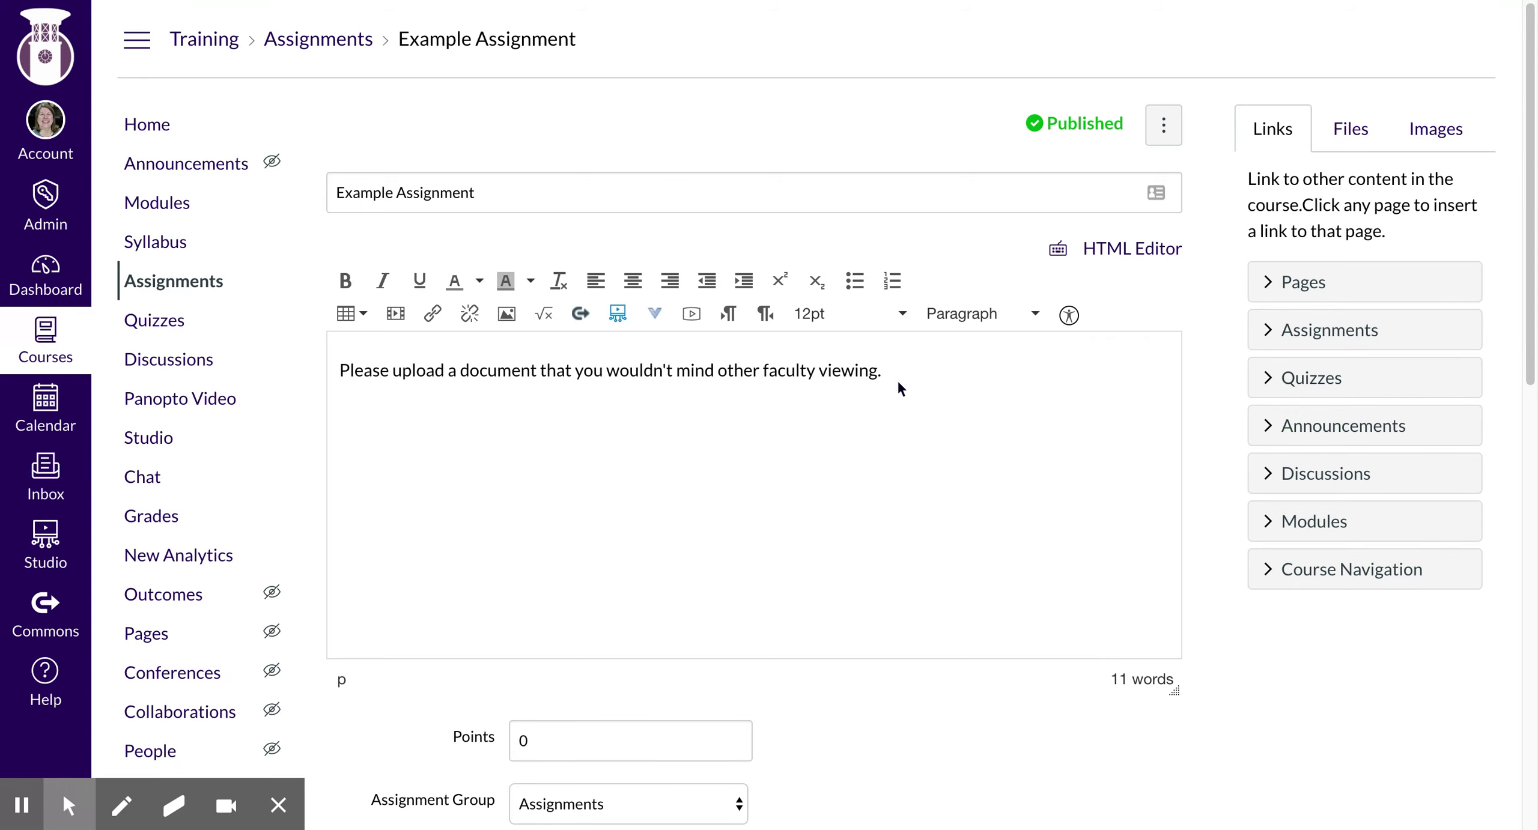
Replace the assignment's 0 points with 100 points.
scroll(797, 368, "down", 5)
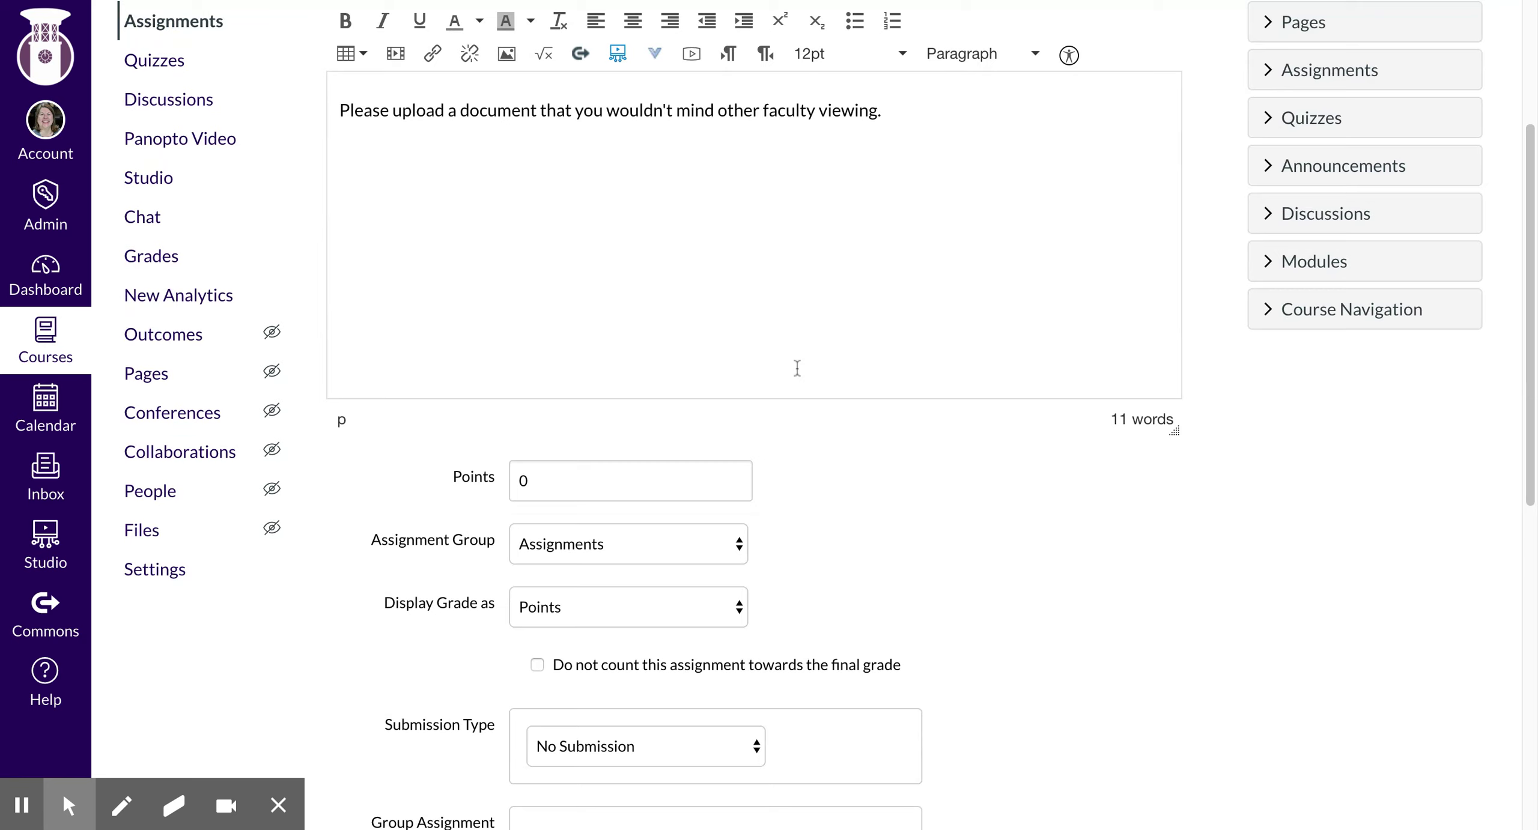
left_click(564, 482)
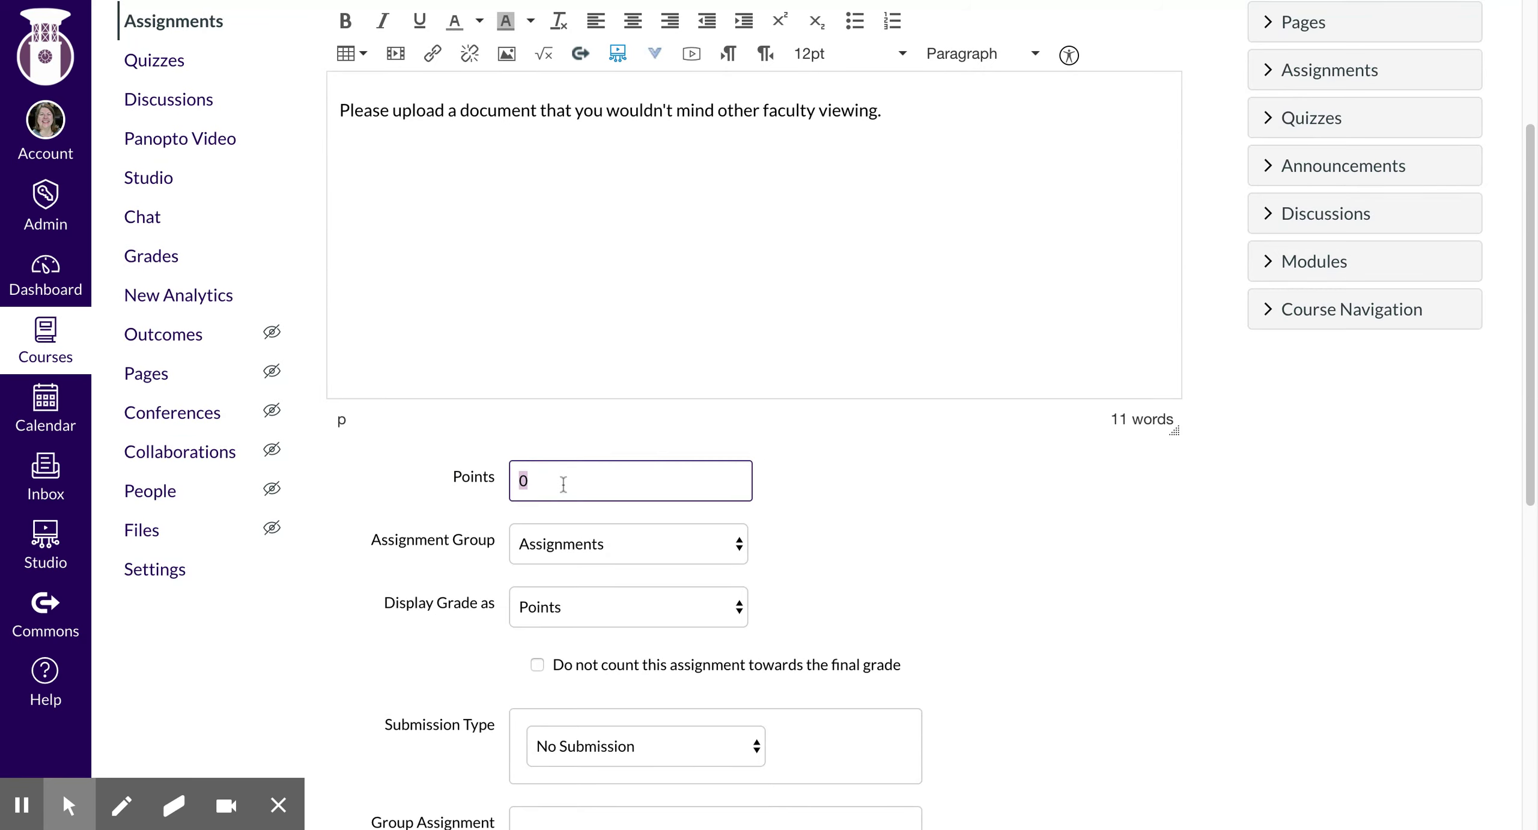
type("100")
scroll(630, 539, "down", 3)
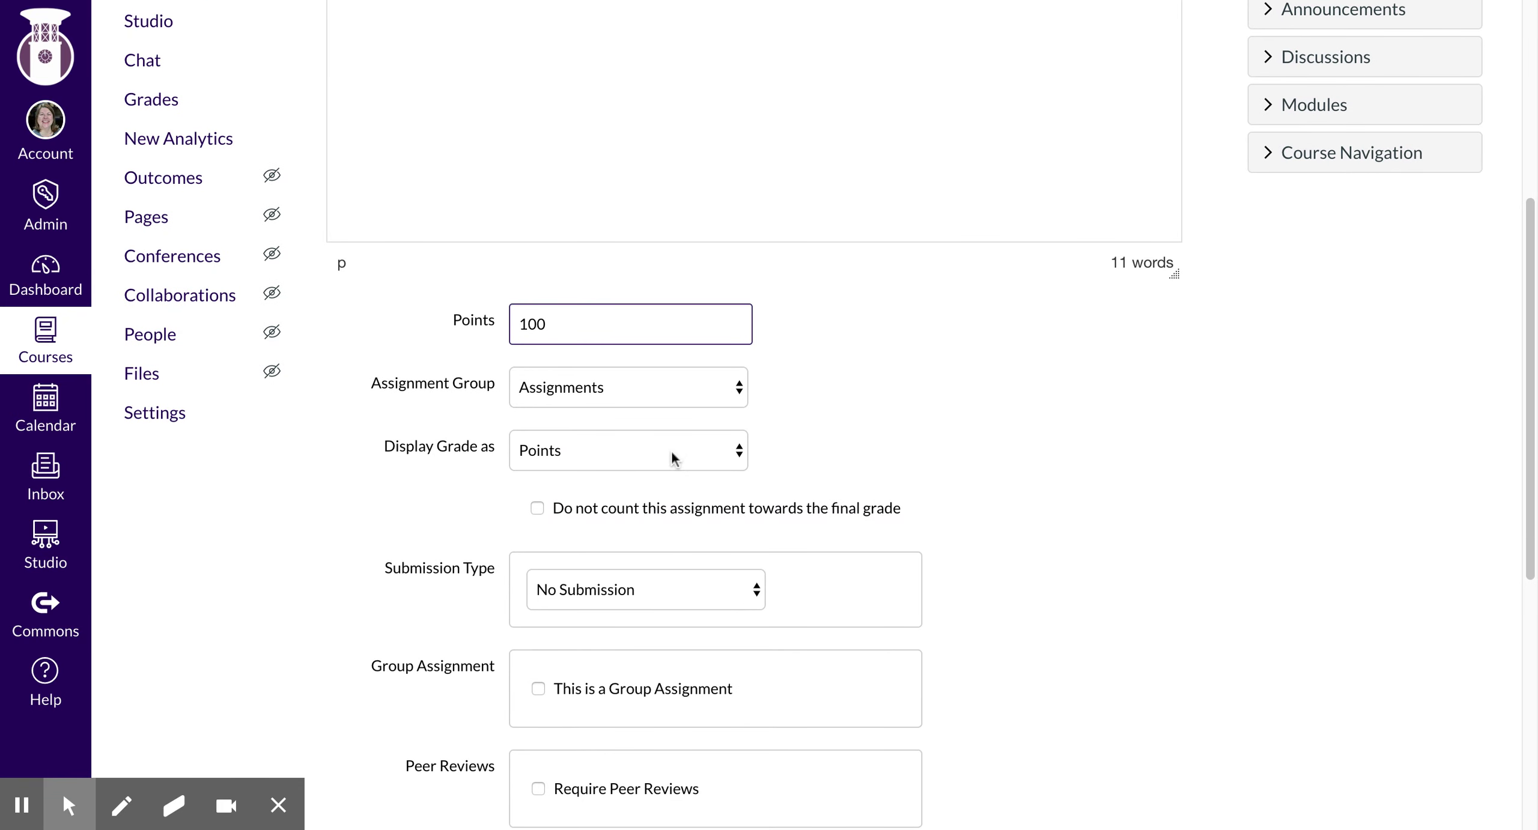
scroll(673, 454, "down", 2)
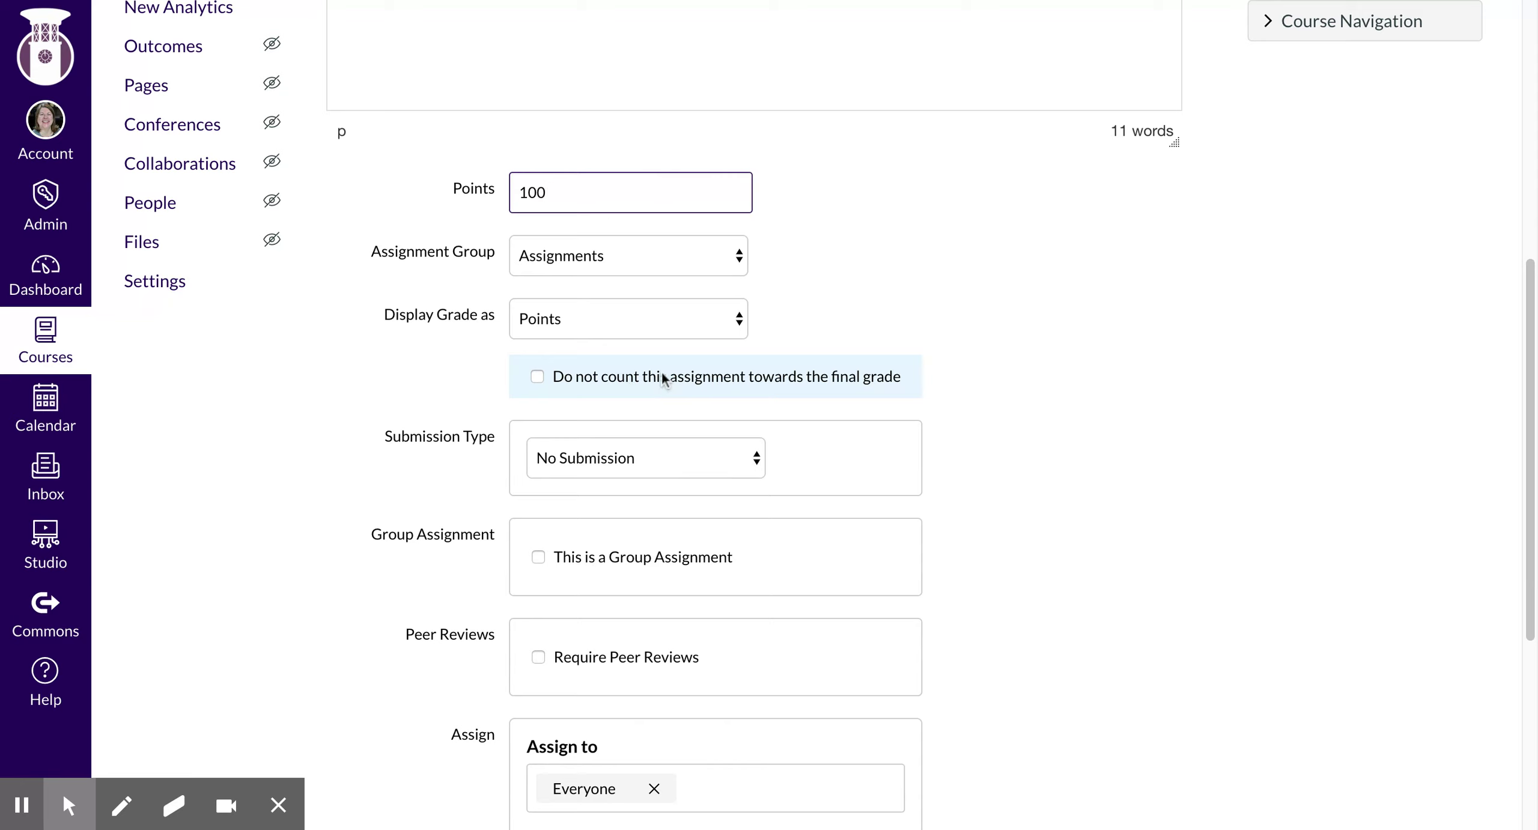
left_click(756, 458)
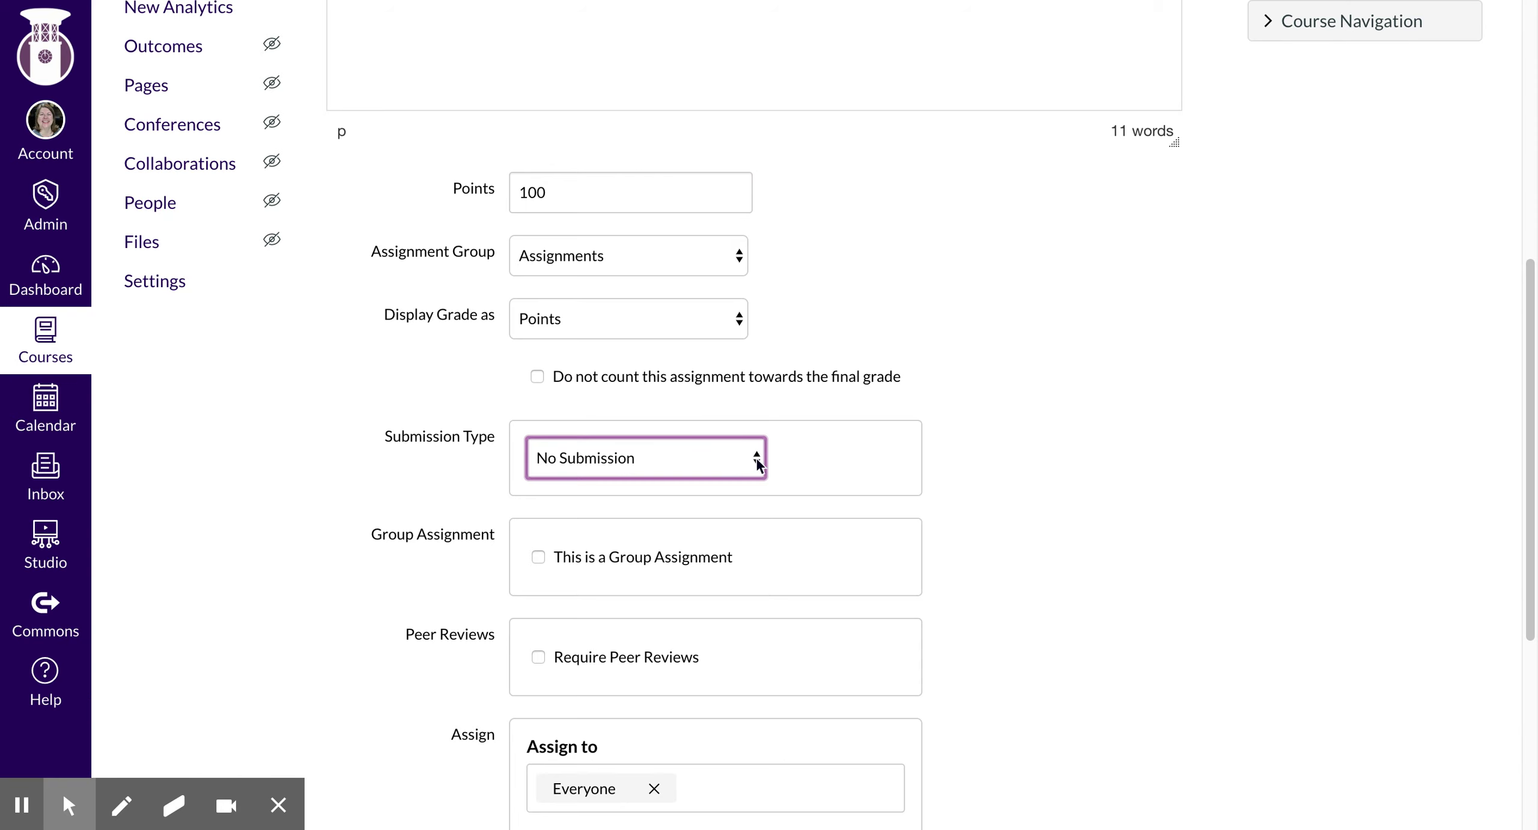
Choose Online as the assignment's submission type.
left_click(540, 484)
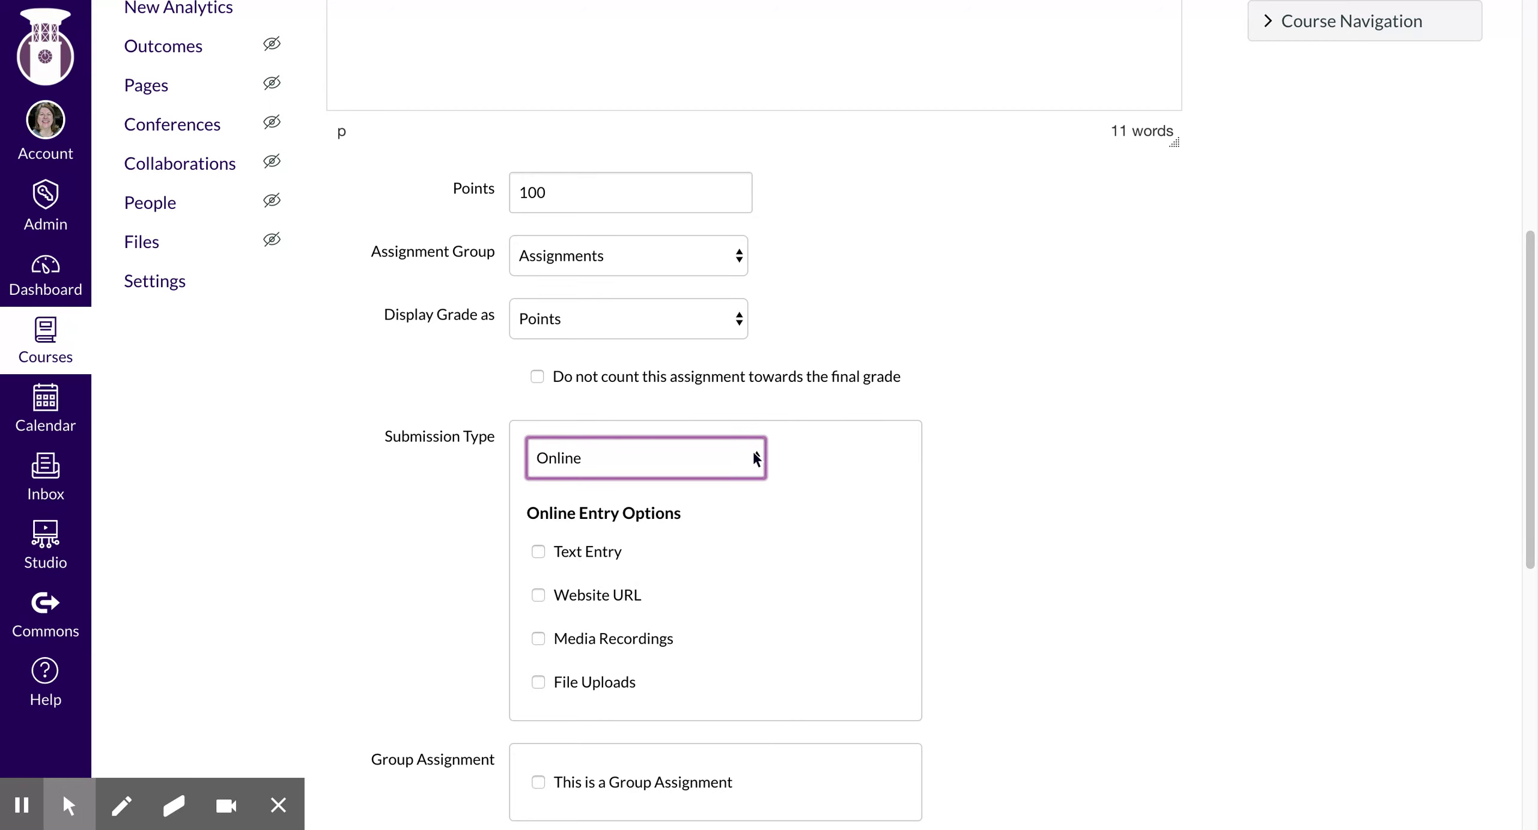
scroll(367, 508, "down", 4)
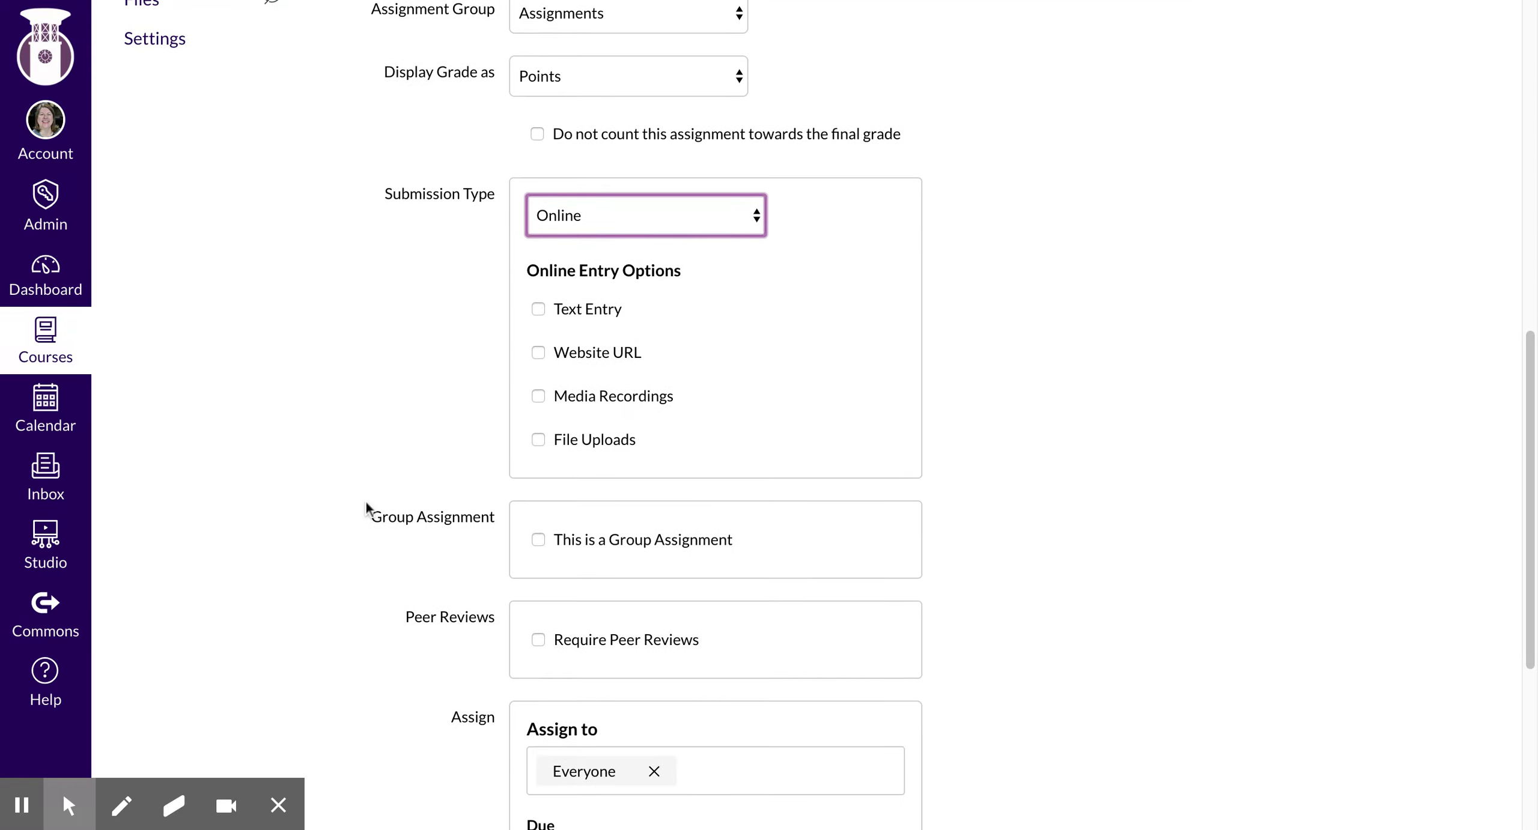
Allow file uploads restricted to .doc, .docx, .pdf file types.
left_click(539, 442)
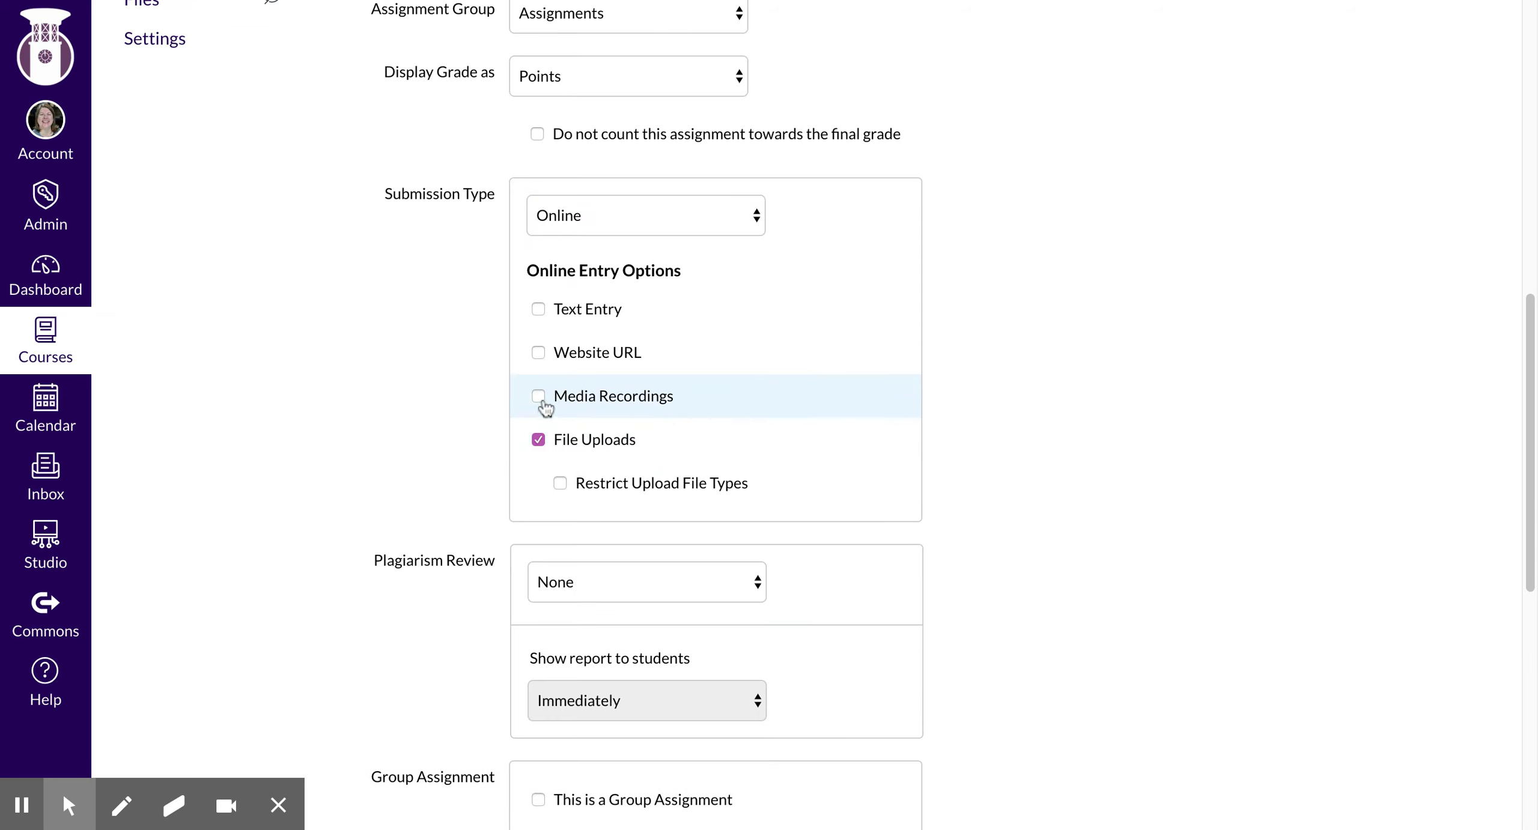
left_click(563, 486)
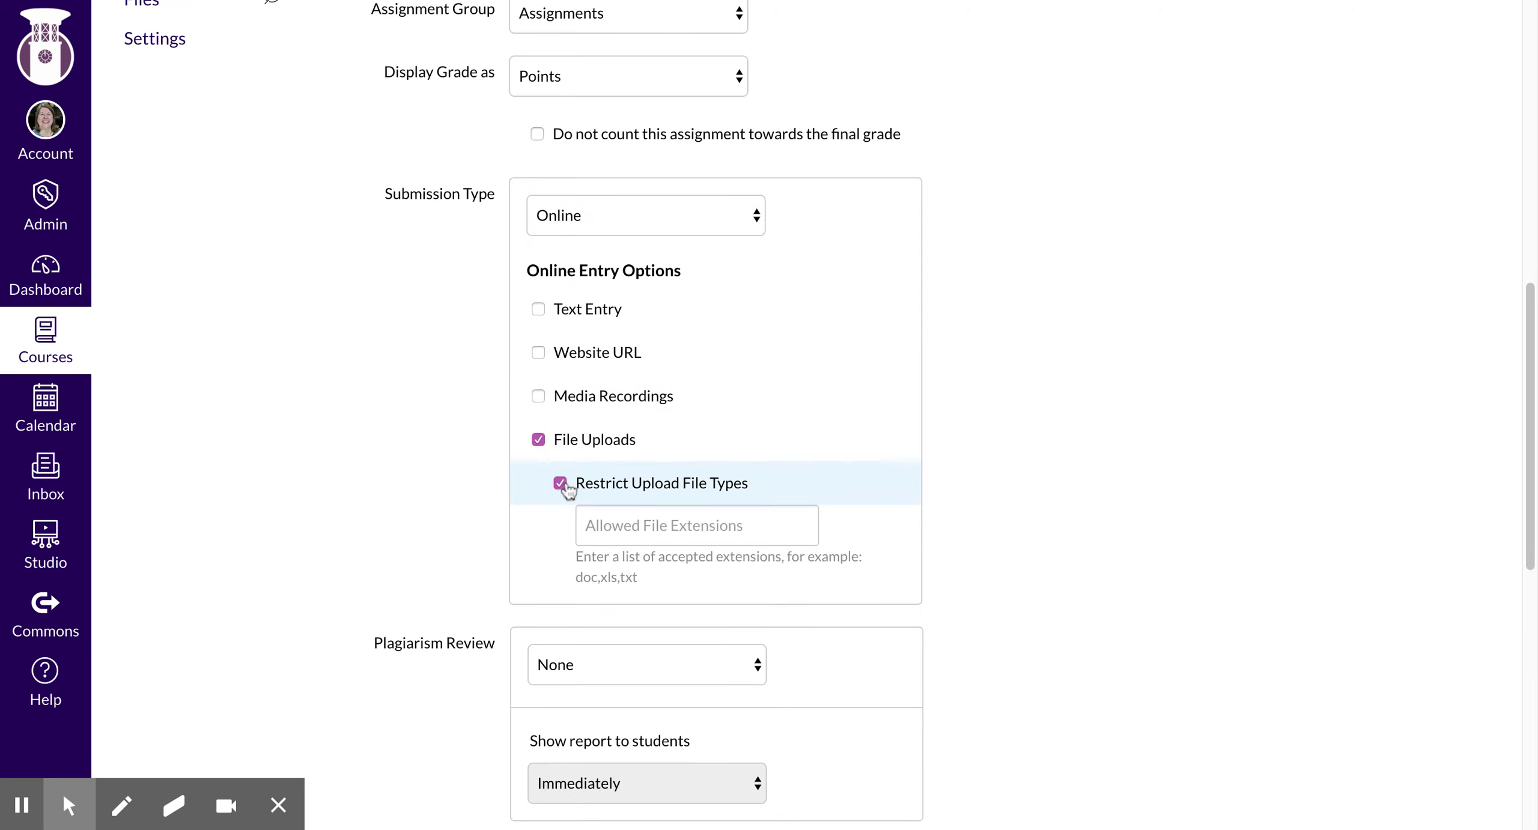
left_click(619, 525)
type(".do")
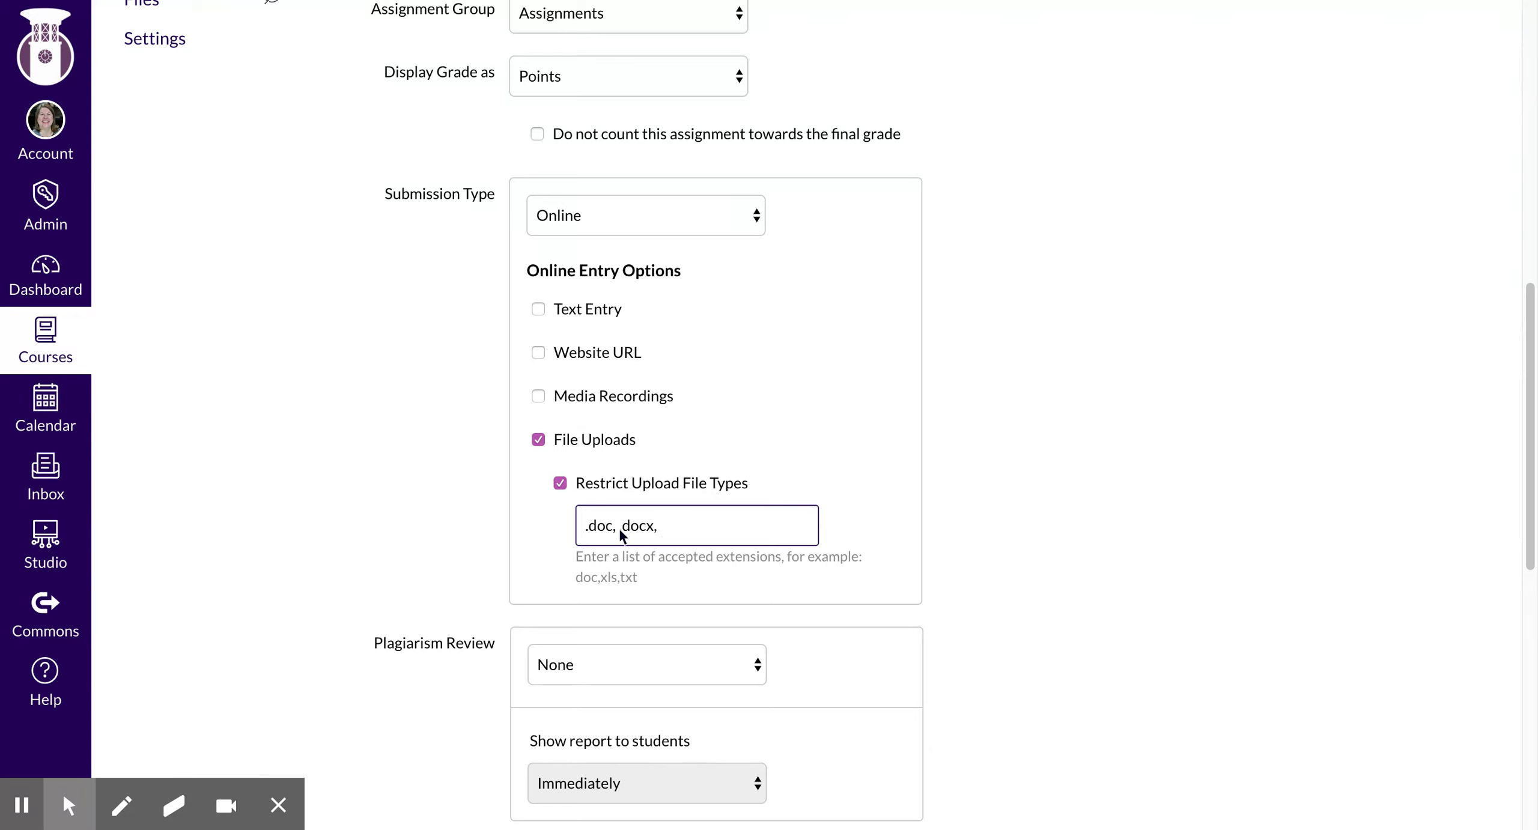
type("c, .docx, .pdf")
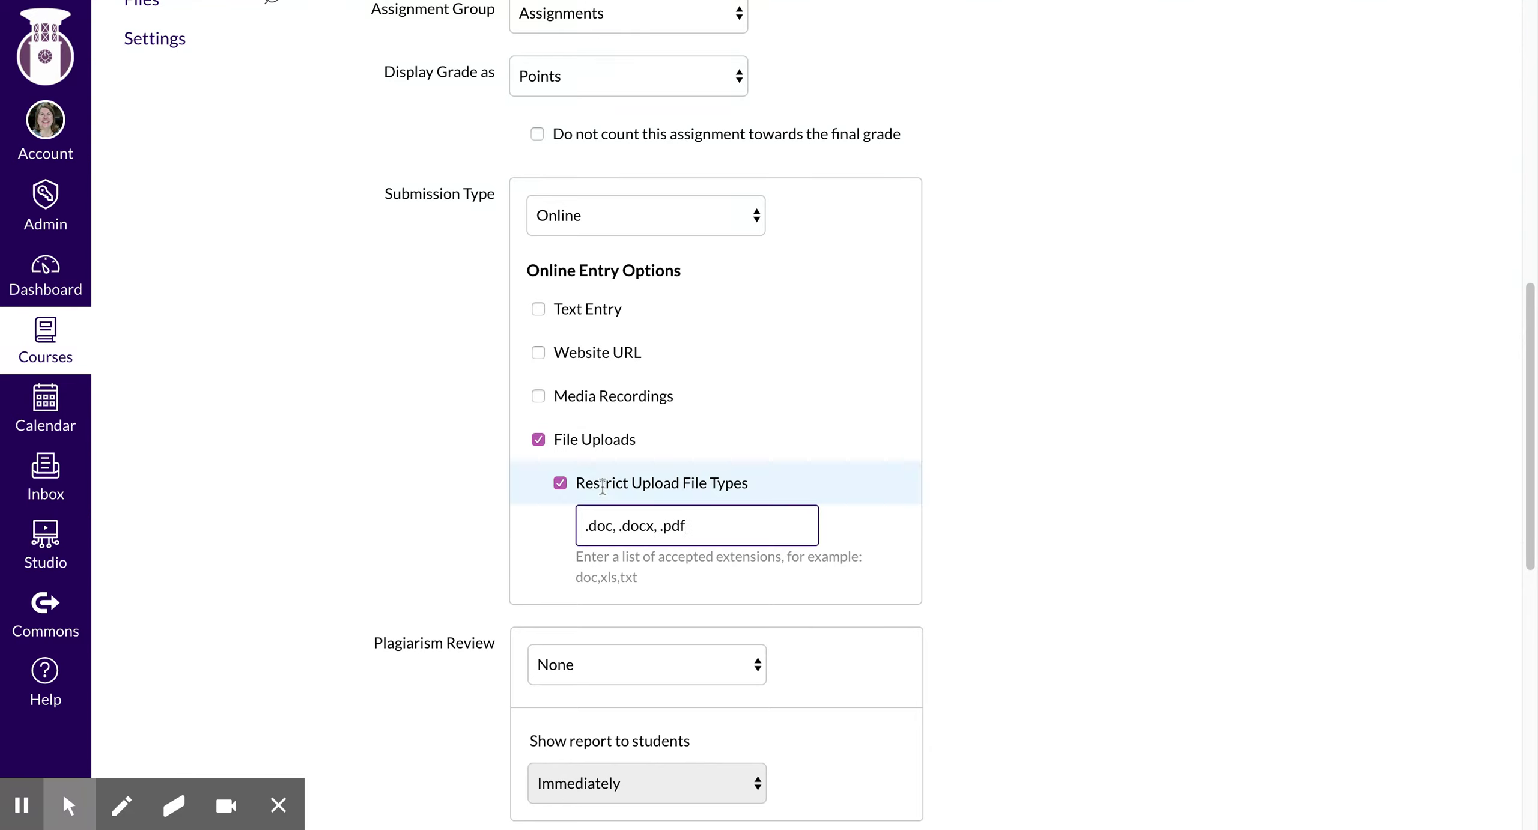
Also allow Media Recordings, Website URL and Text Entry submissions.
left_click(538, 399)
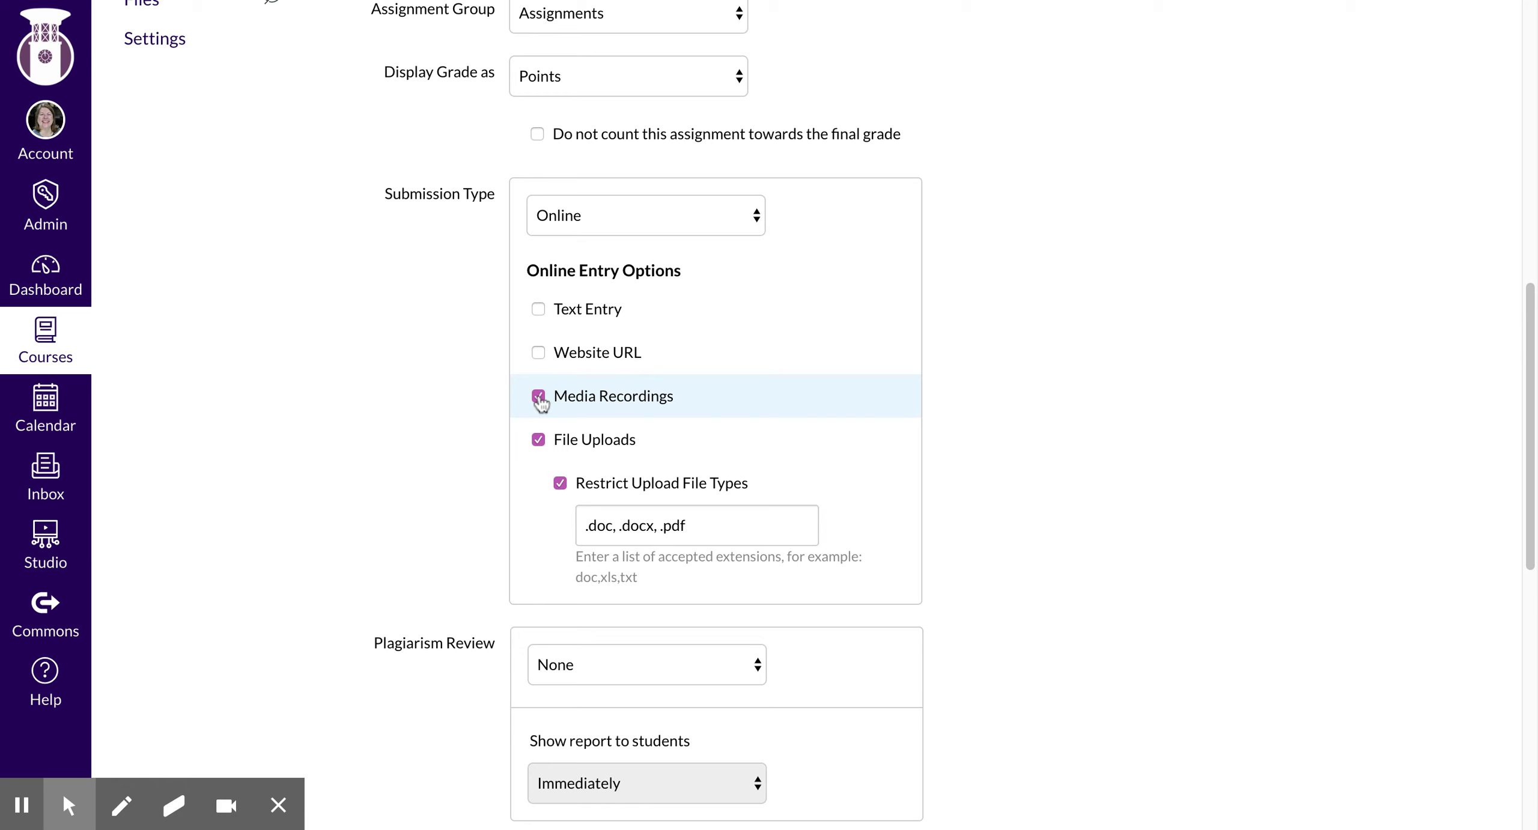
left_click(537, 353)
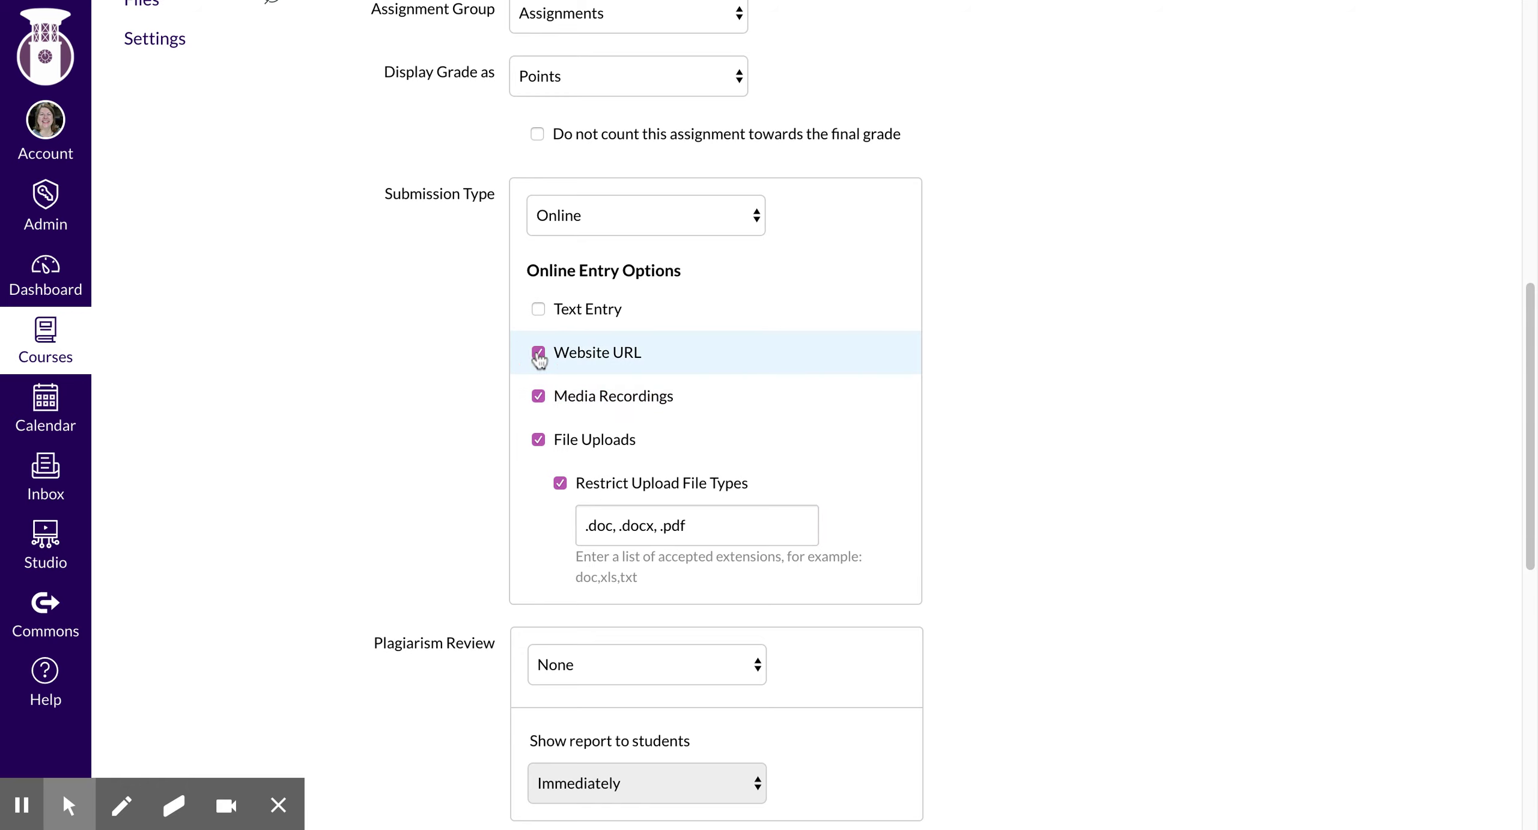
left_click(538, 310)
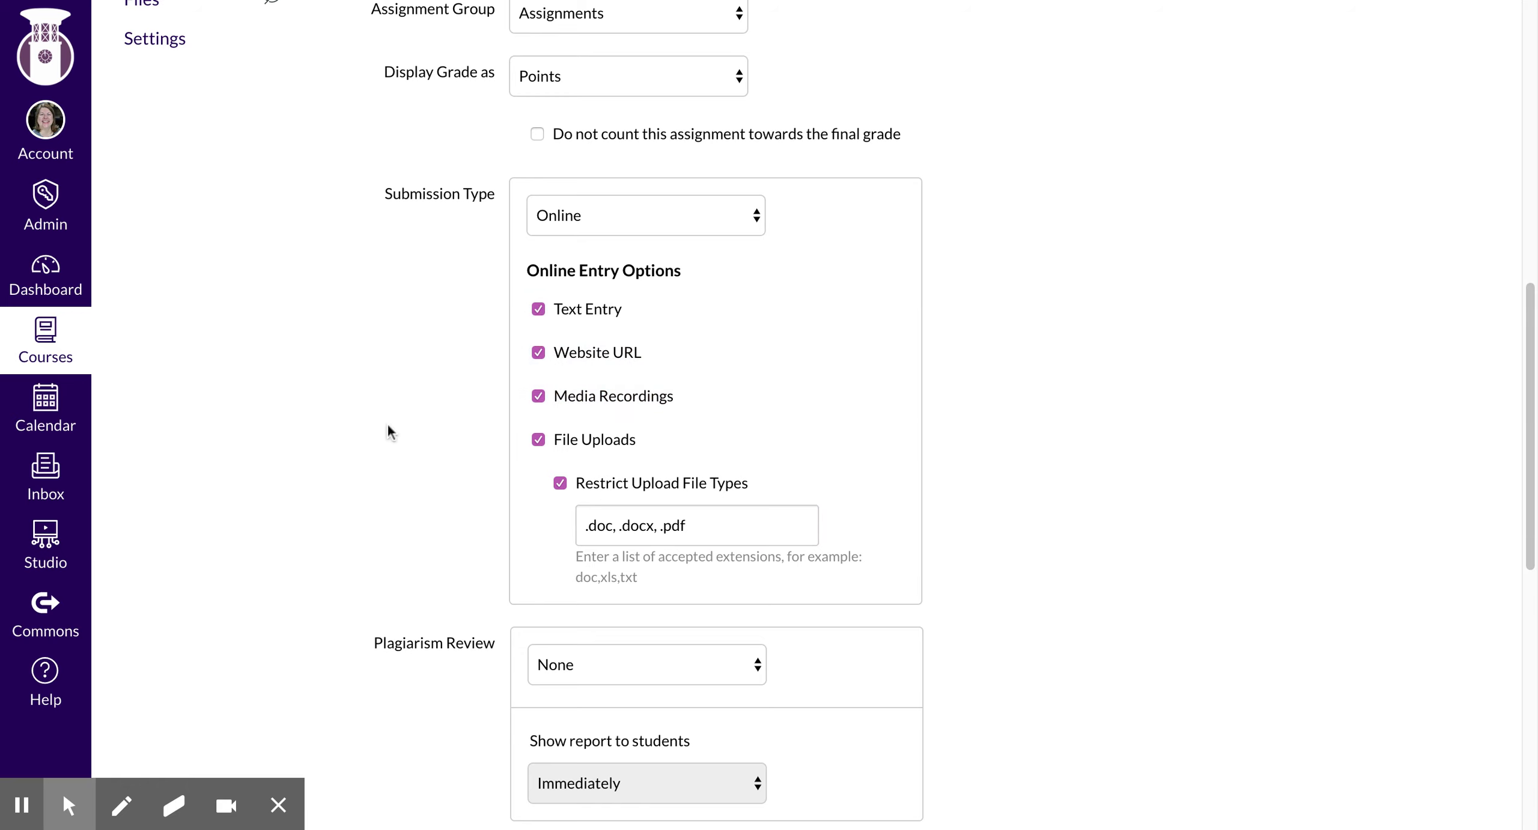
scroll(425, 592, "down", 2)
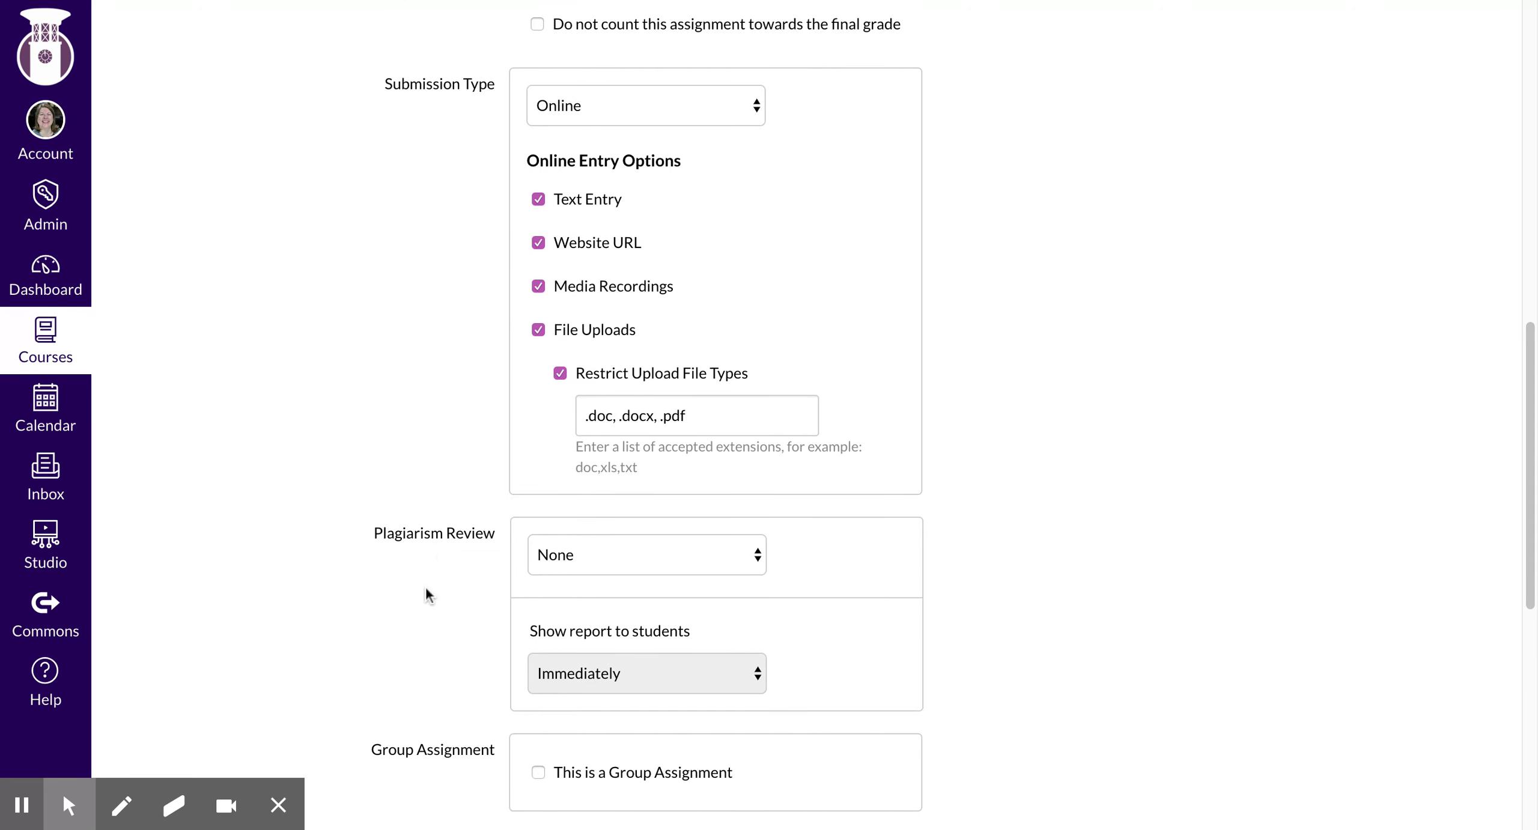
scroll(713, 453, "down", 1)
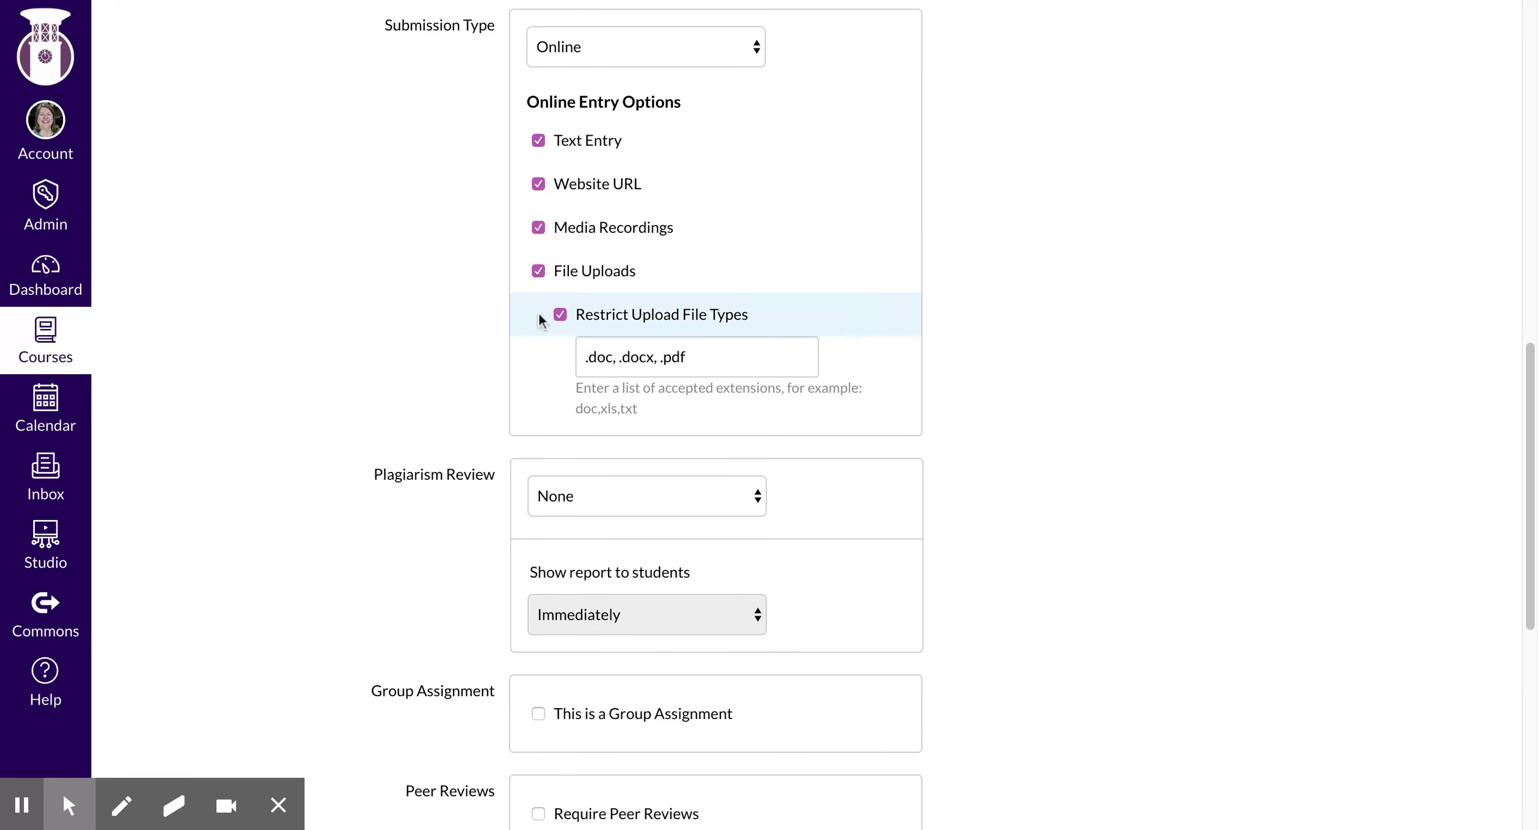
scroll(563, 336, "down", 1)
scroll(562, 340, "up", 1)
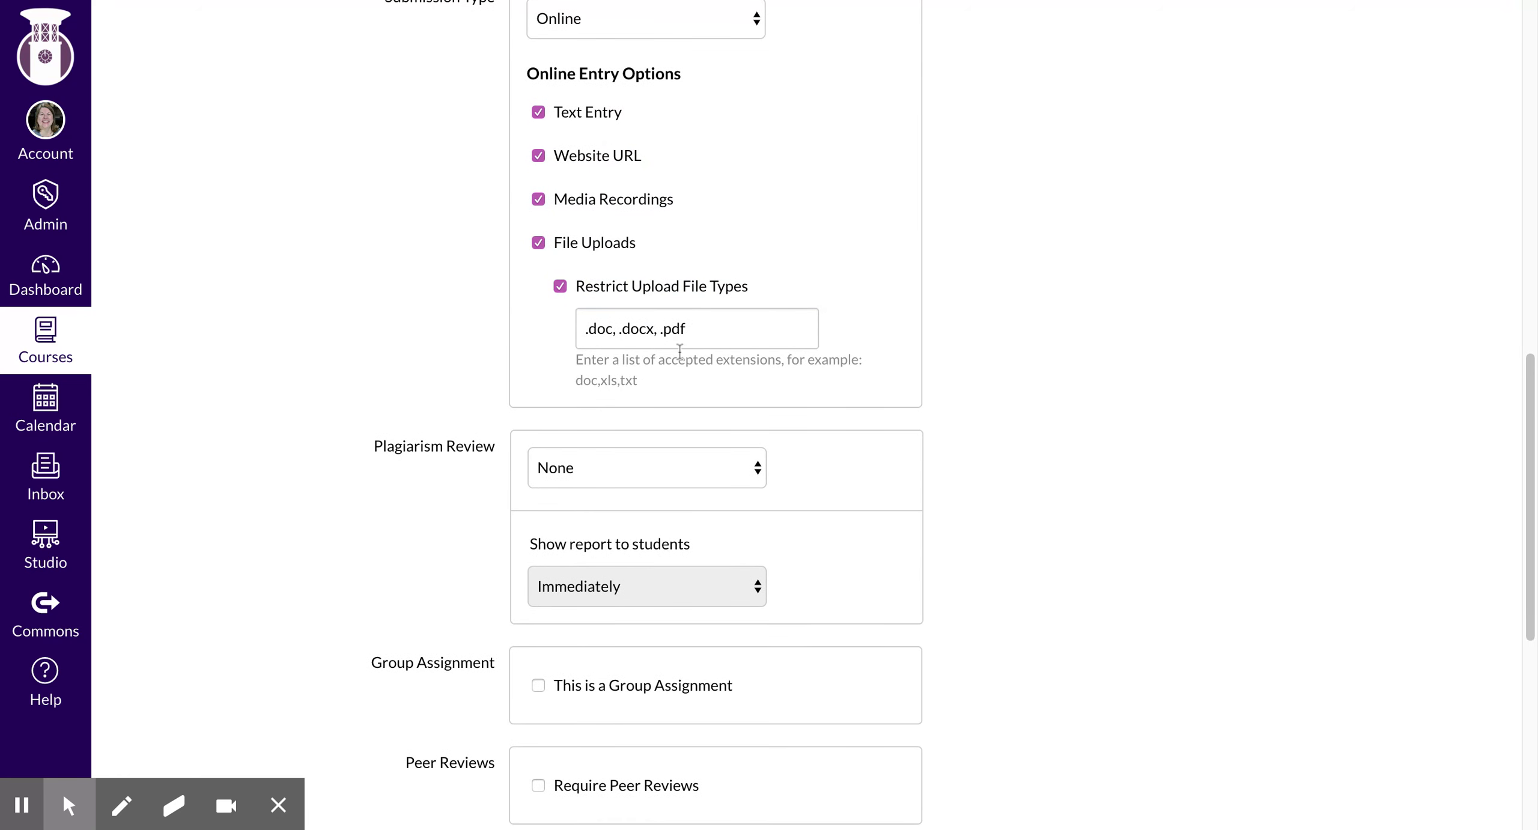
scroll(428, 251, "down", 1)
scroll(428, 251, "down", 1)
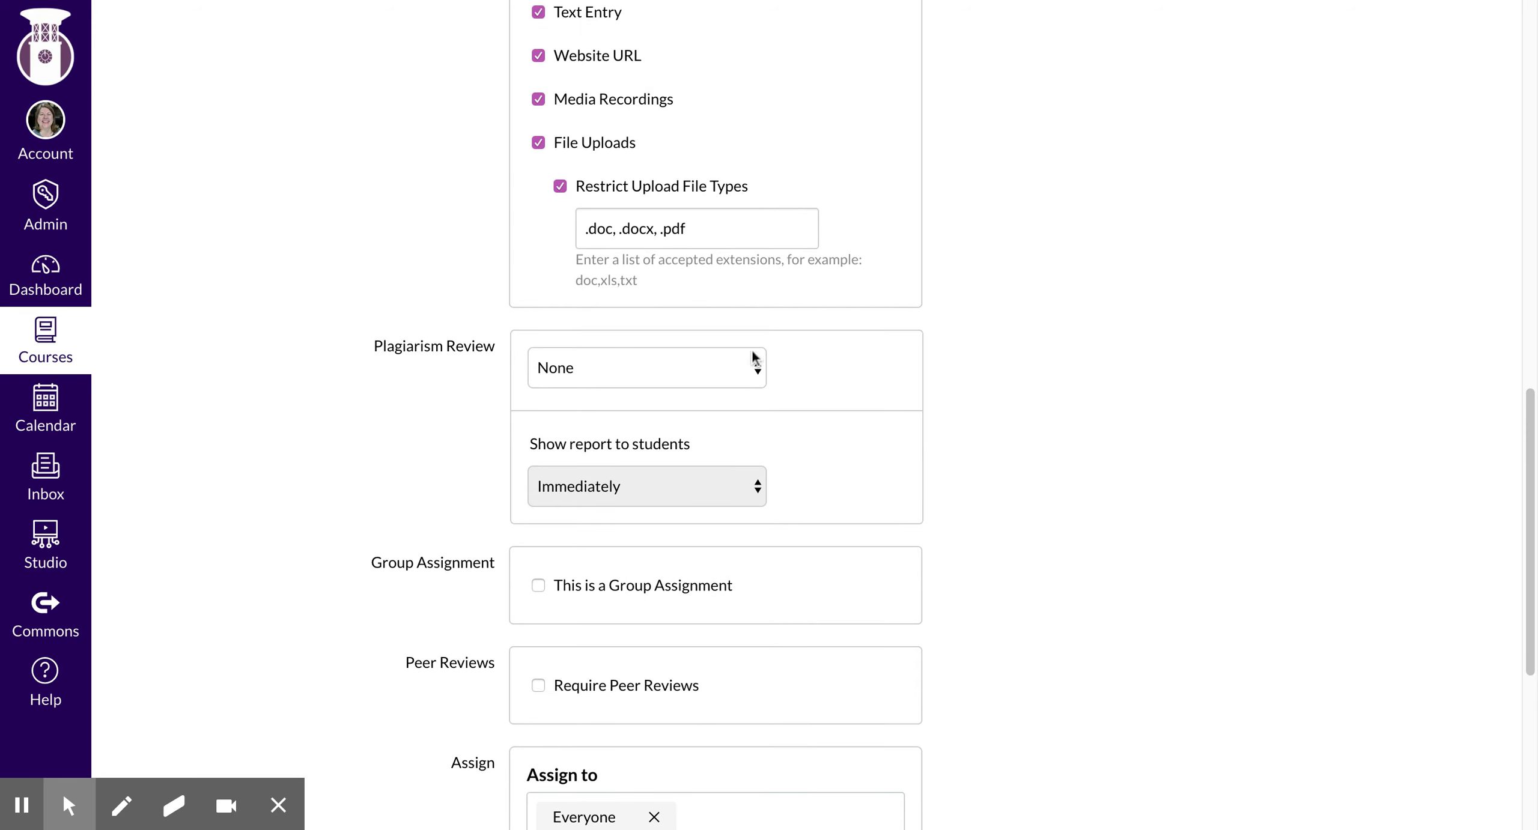
left_click(757, 367)
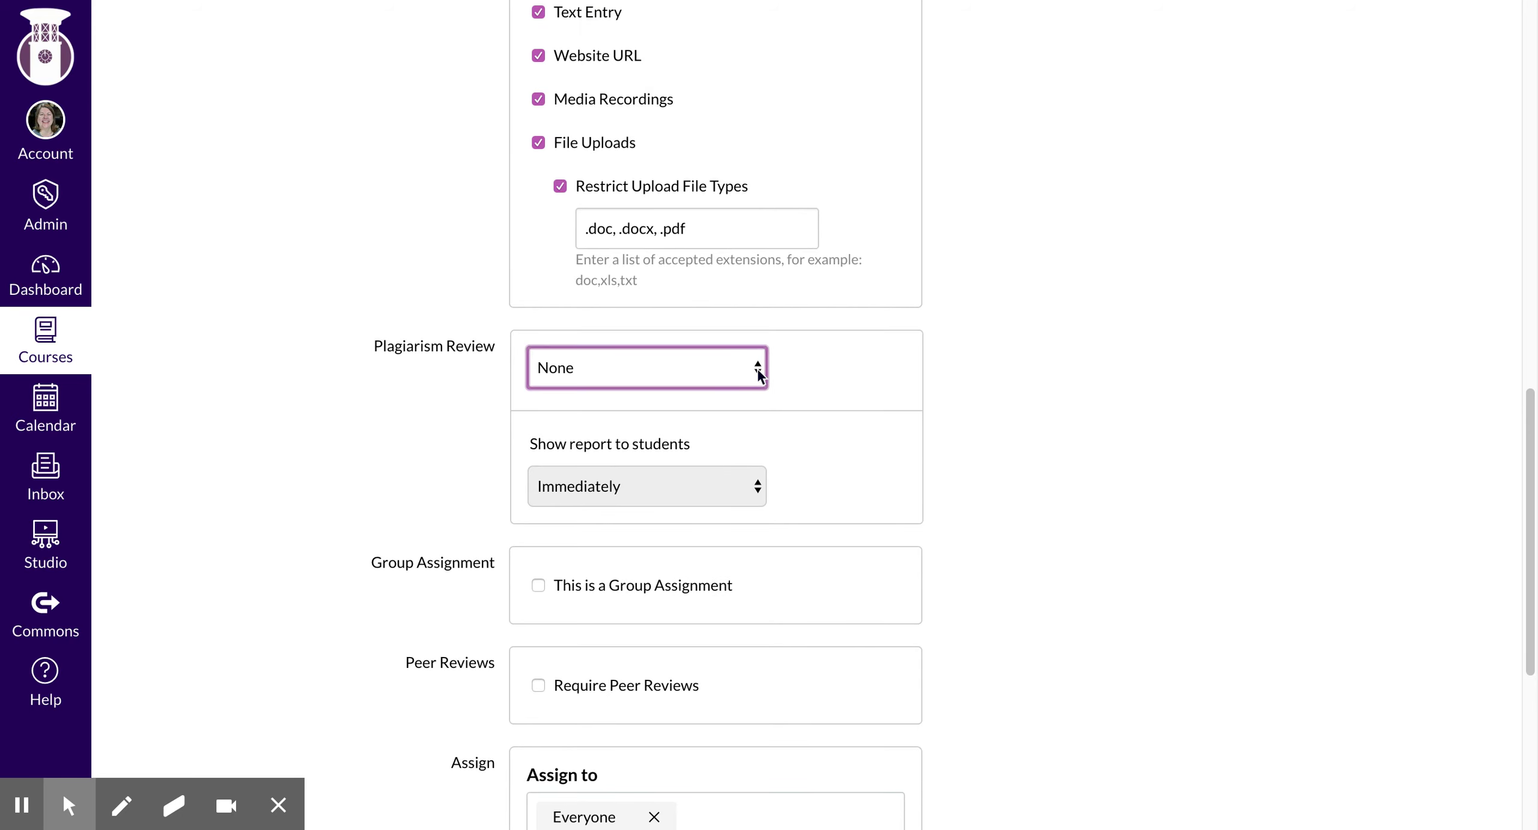
left_click(738, 390)
scroll(758, 376, "down", 4)
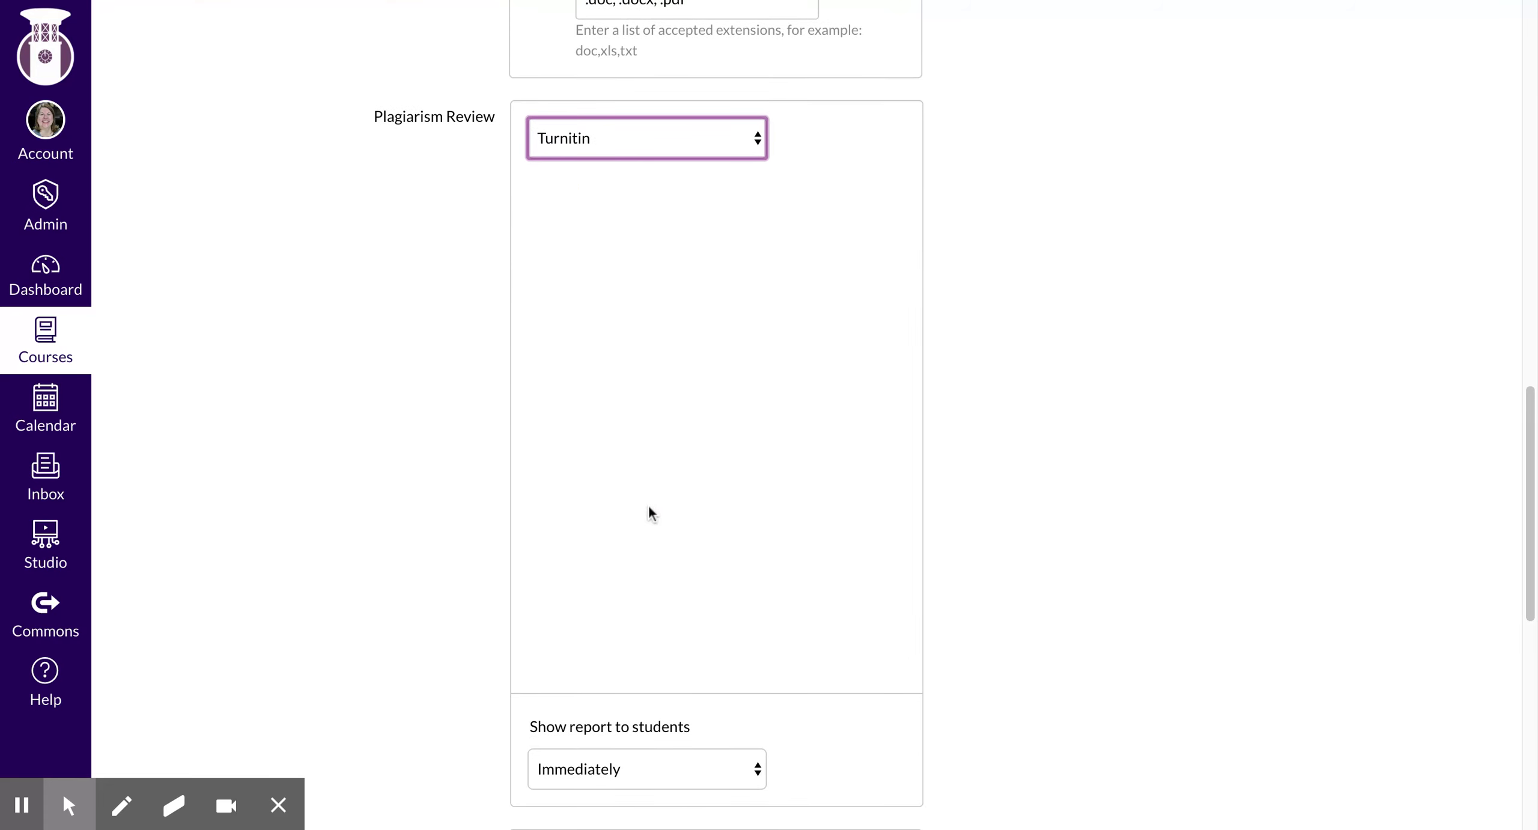
scroll(709, 570, "down", 1)
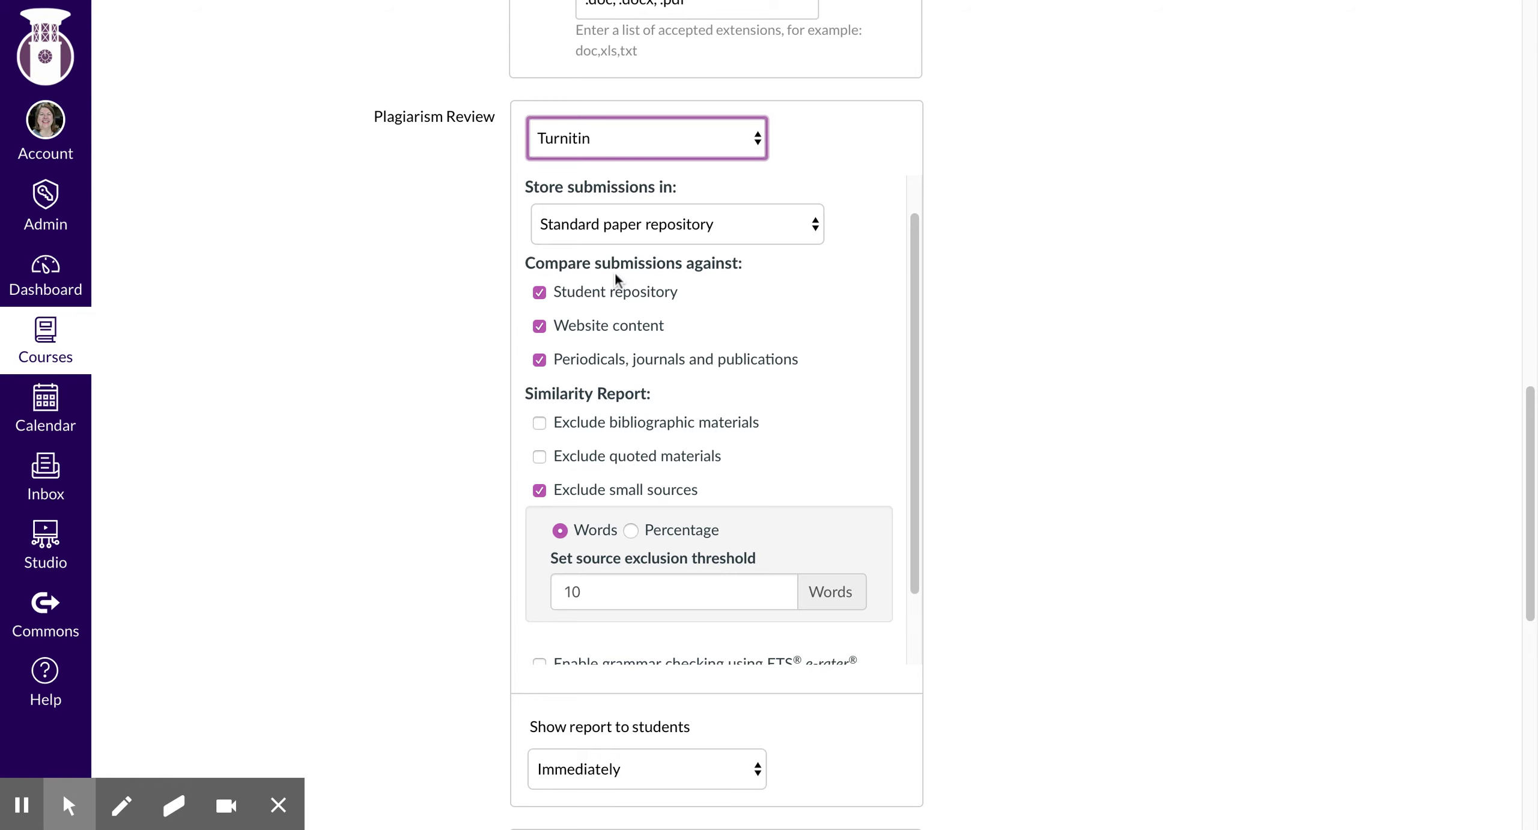
scroll(702, 390, "down", 1)
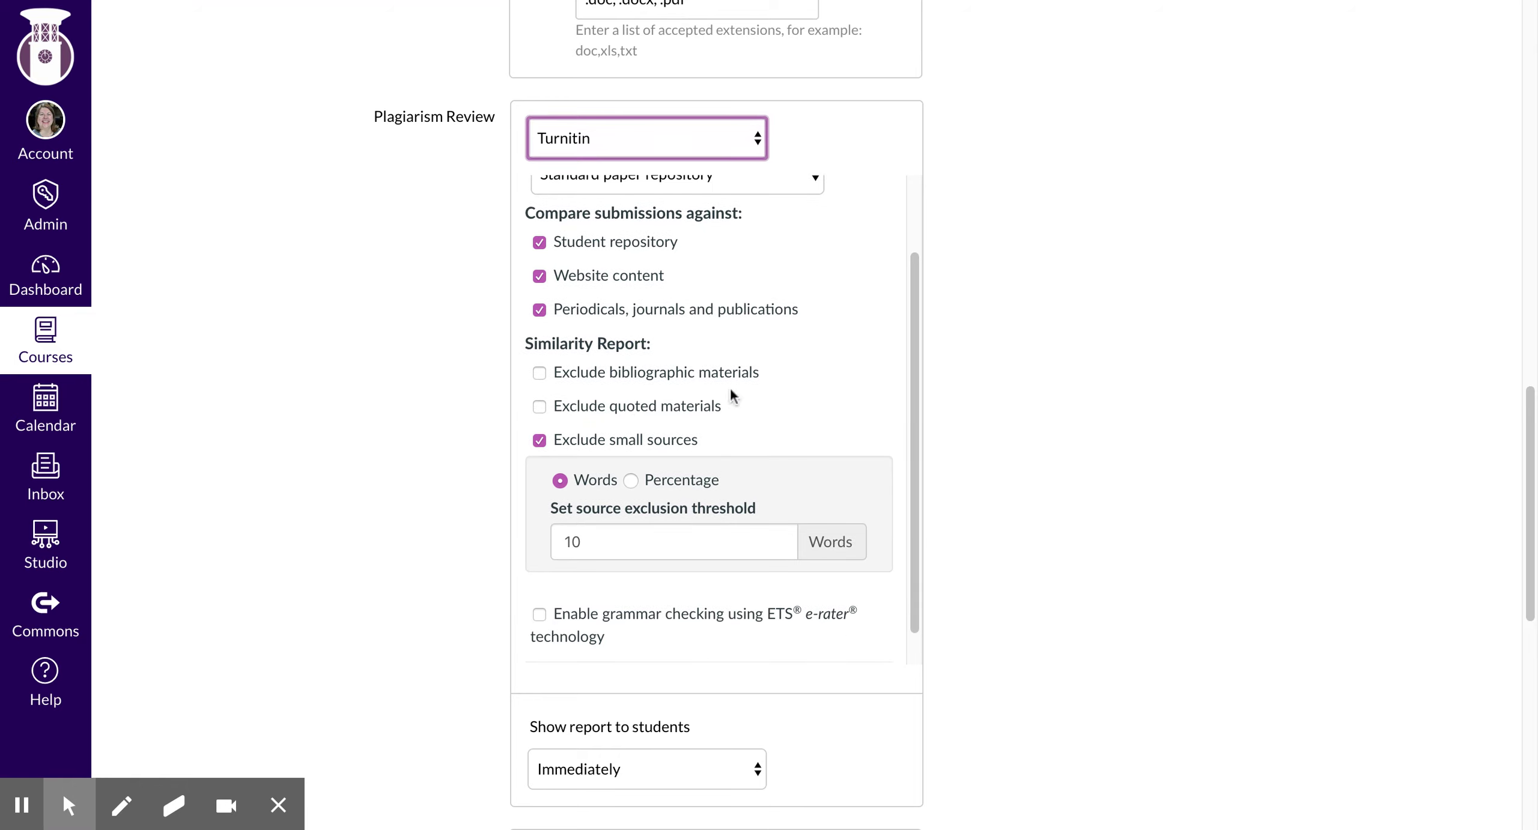
scroll(704, 542, "down", 1)
scroll(596, 398, "up", 1)
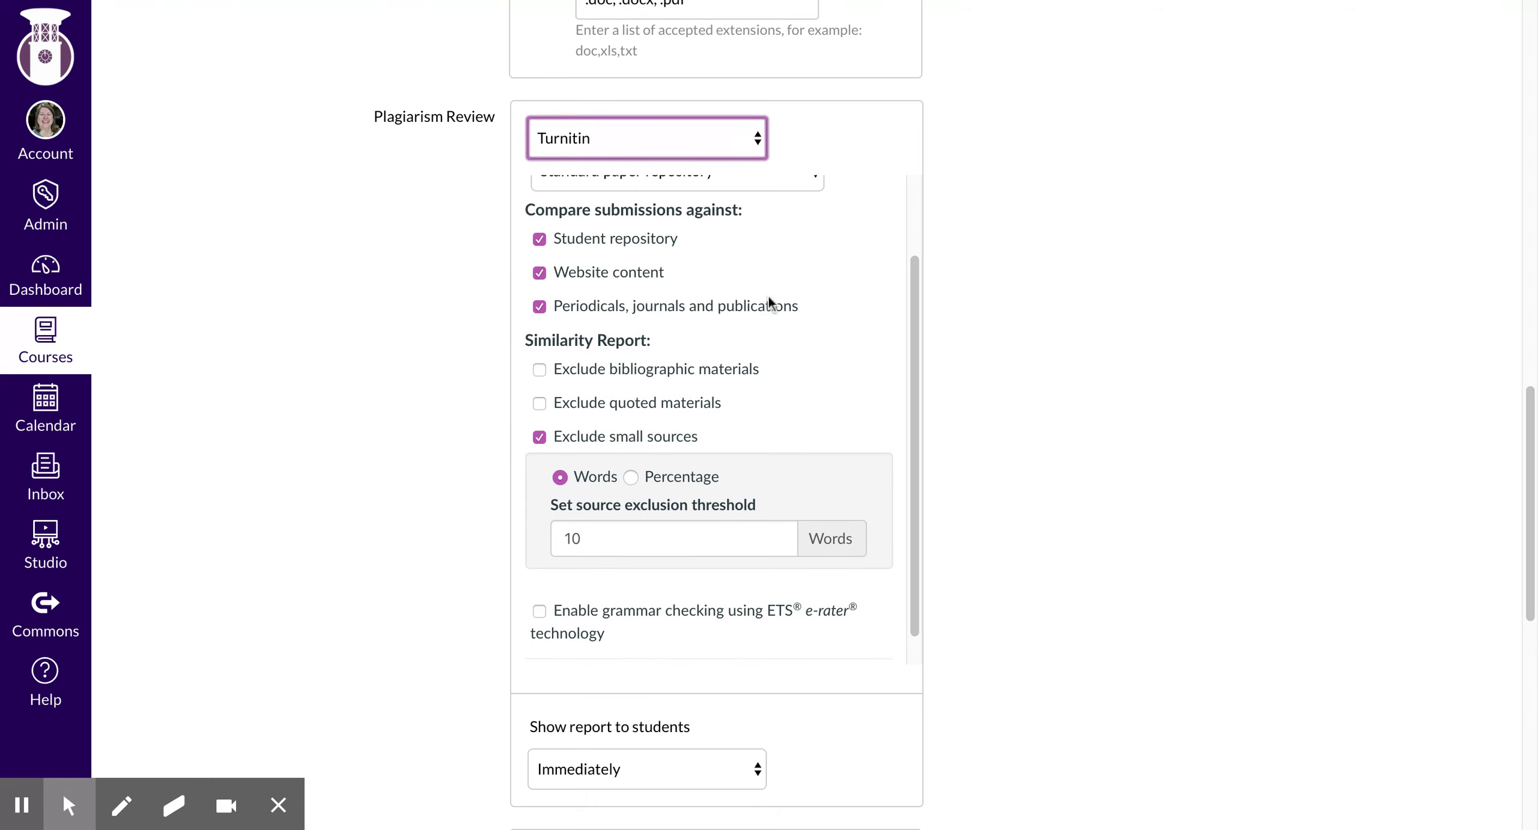
left_click(755, 137)
left_click(598, 172)
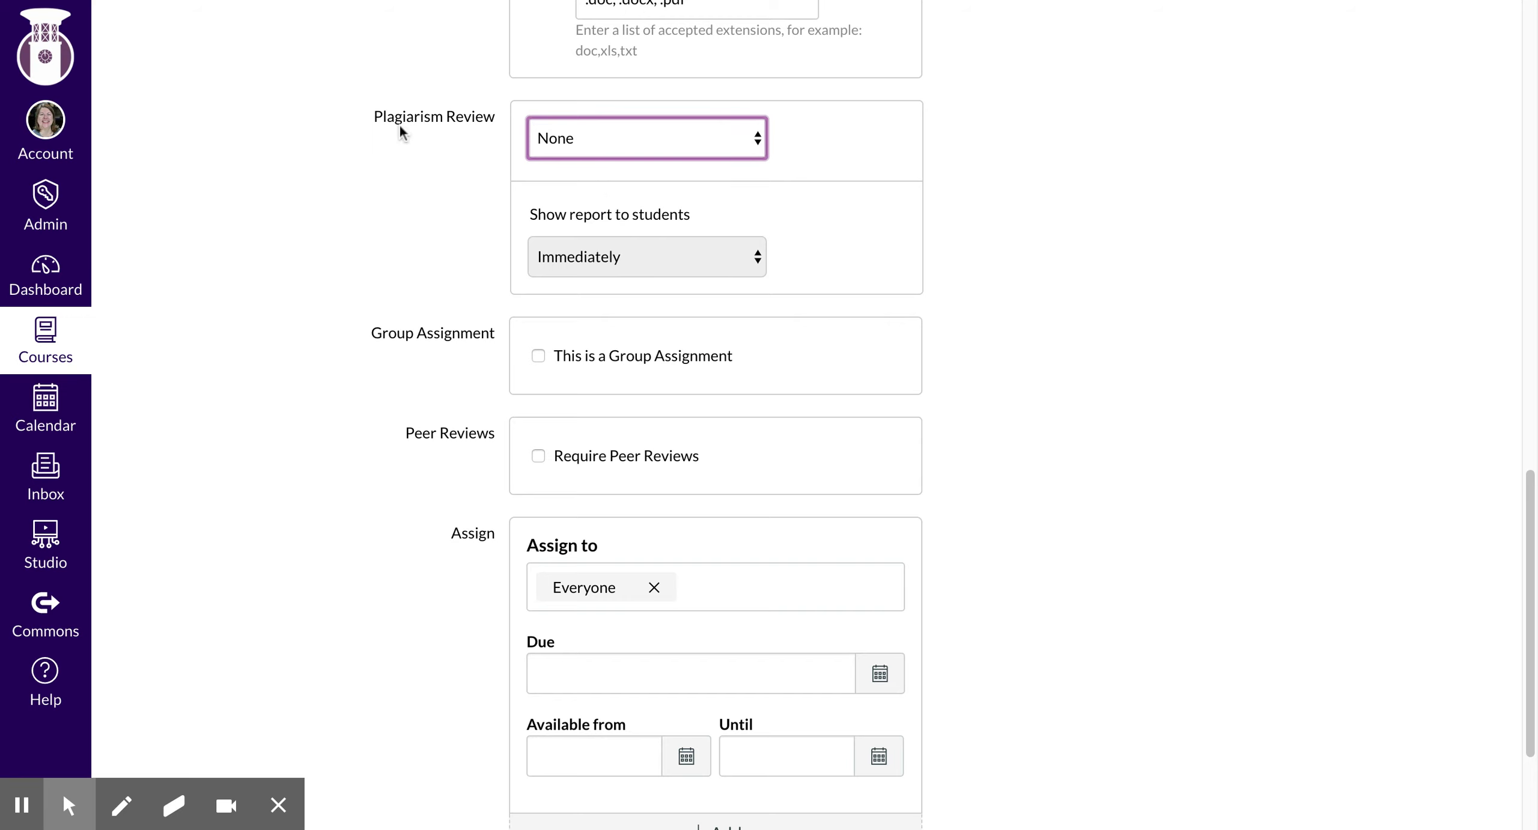
scroll(394, 191, "down", 3)
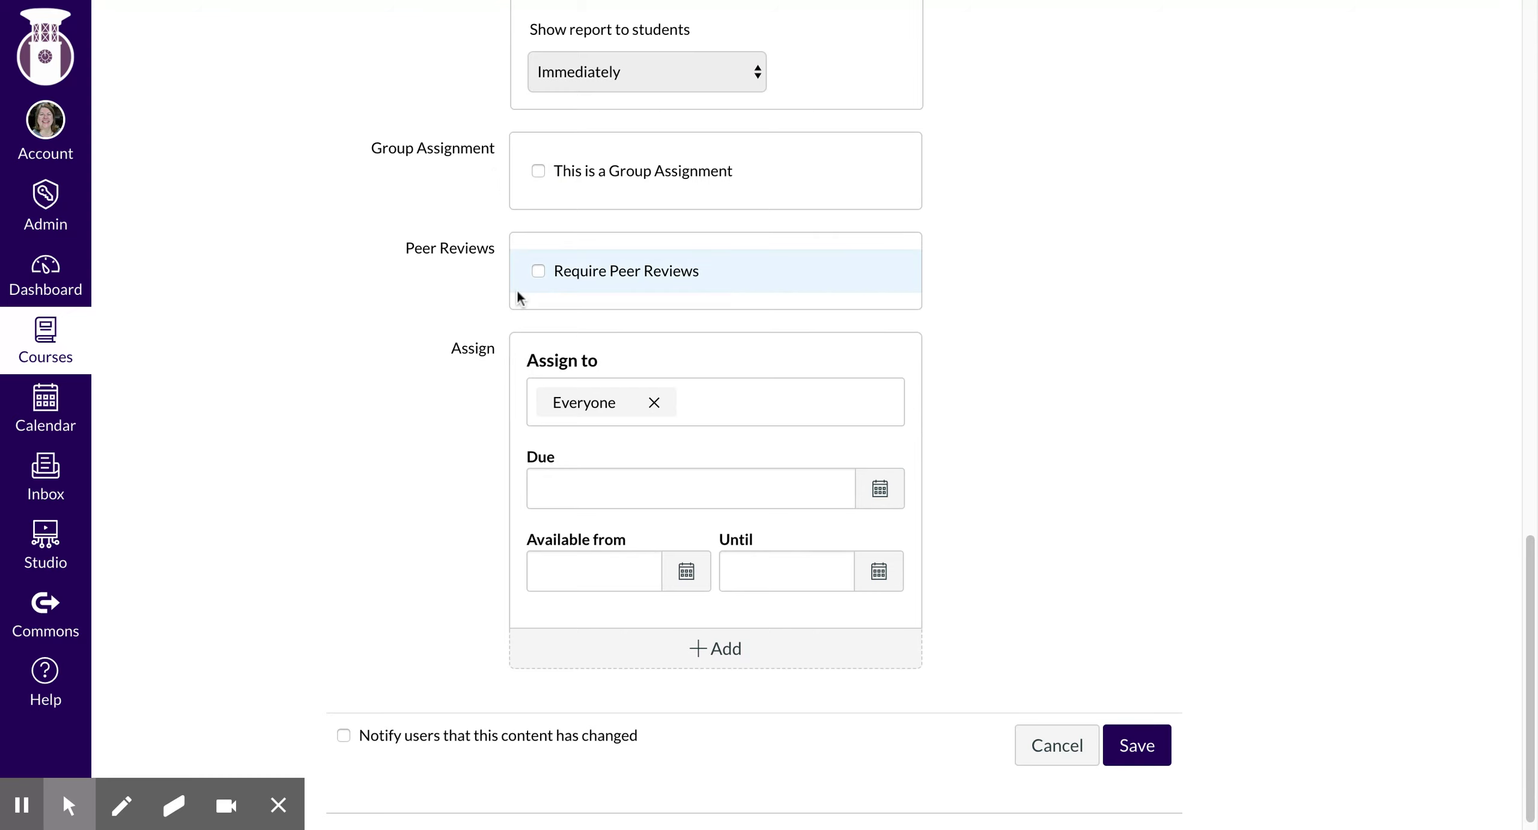
Set the Everyone due date to Thu Mar 26, 2020 11:59pm.
scroll(342, 296, "down", 1)
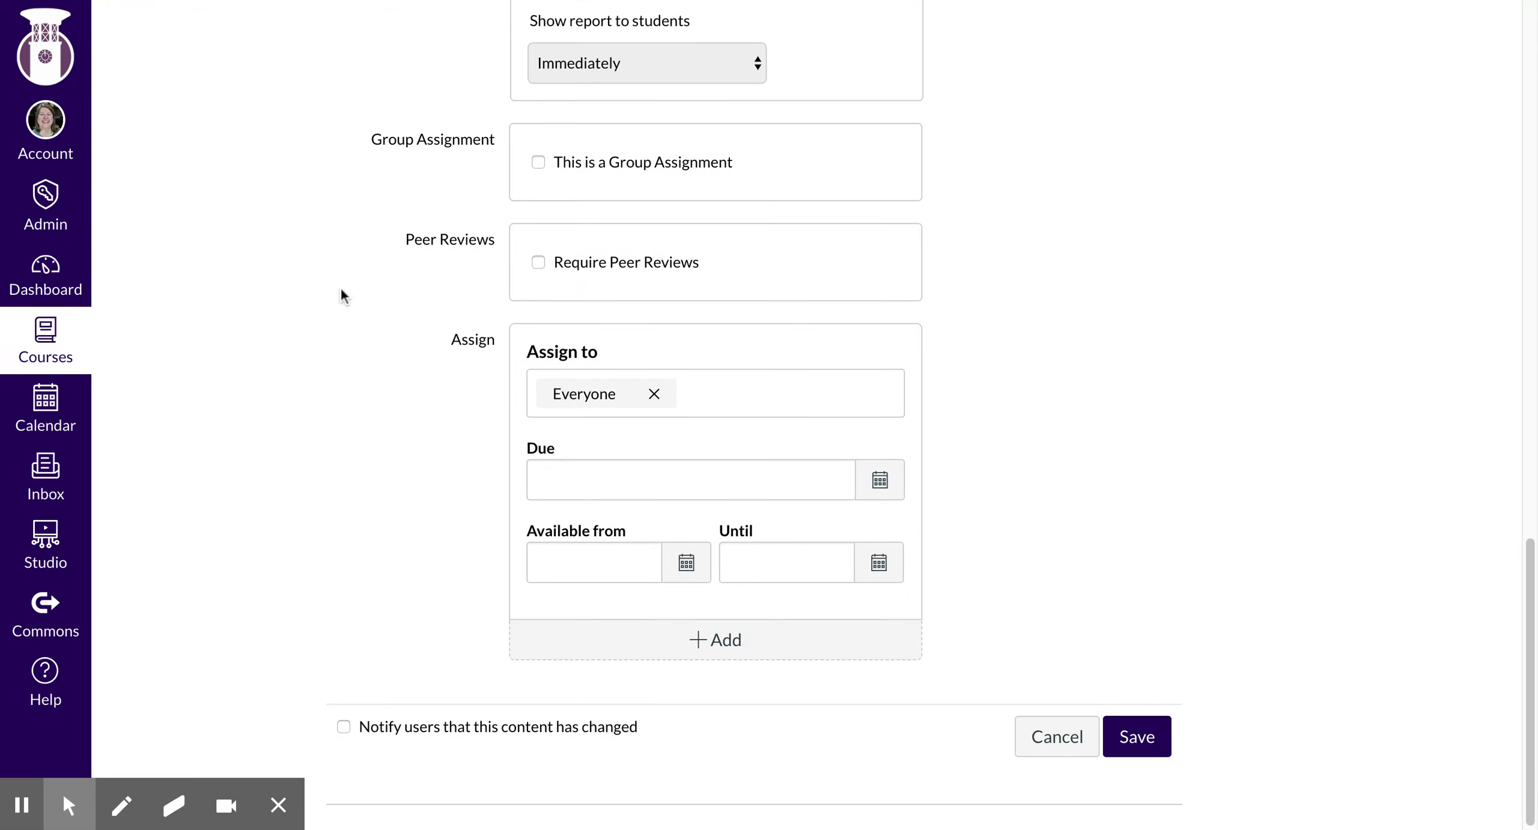
left_click(879, 476)
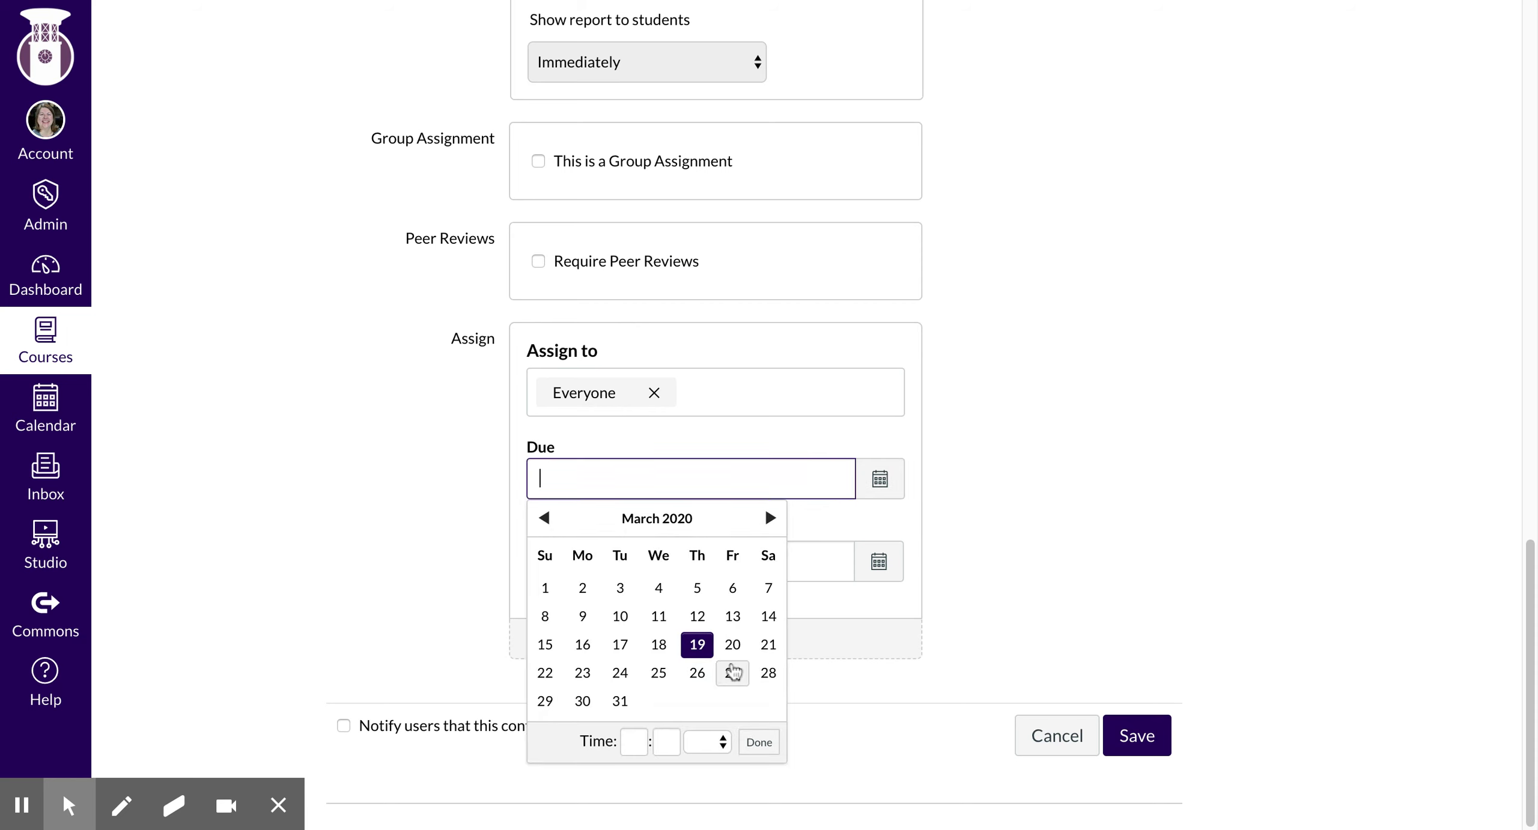
left_click(695, 675)
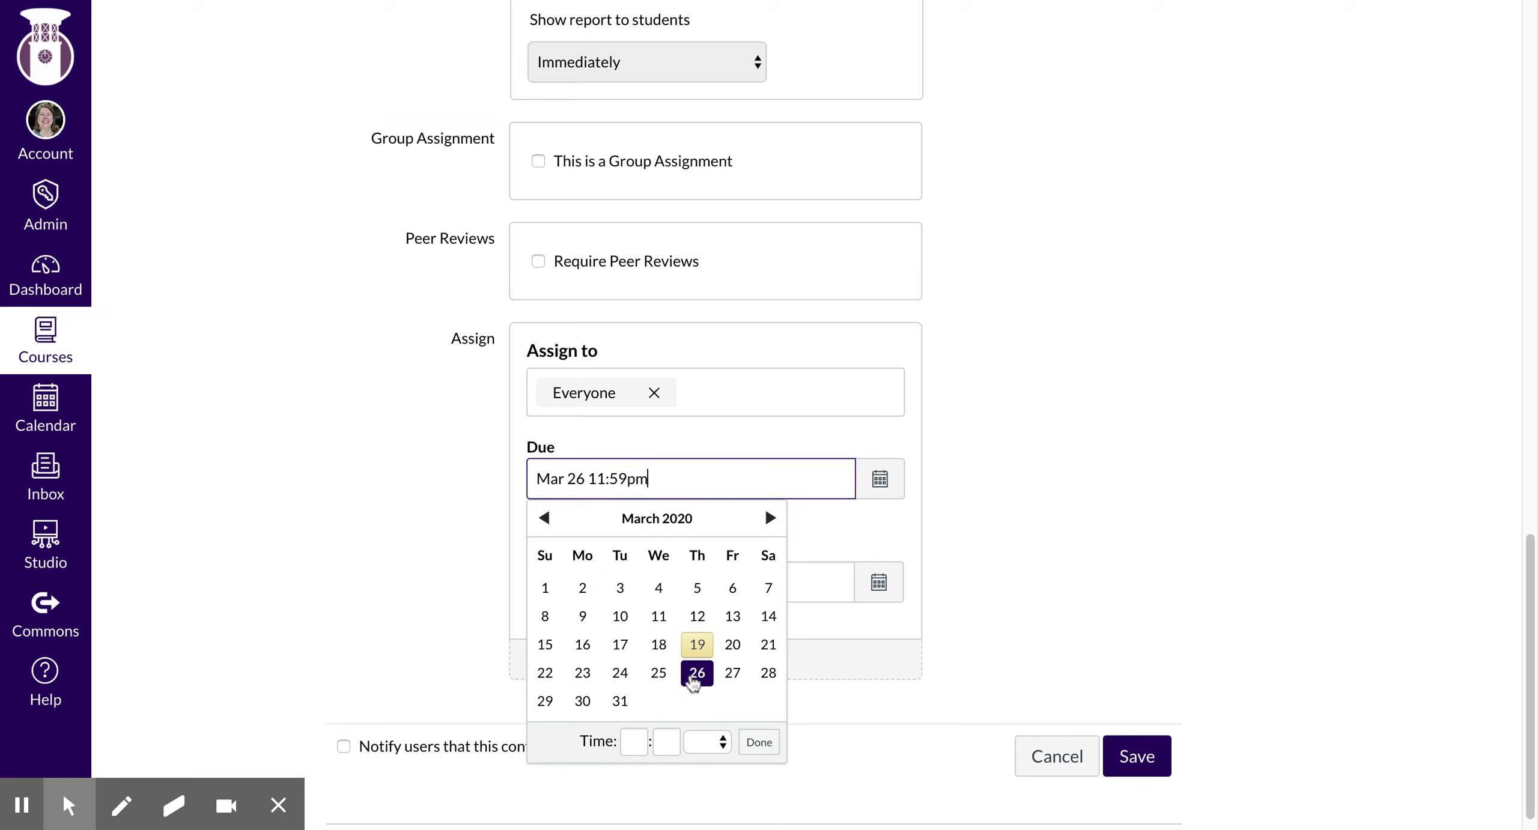
left_click(401, 524)
scroll(439, 567, "down", 1)
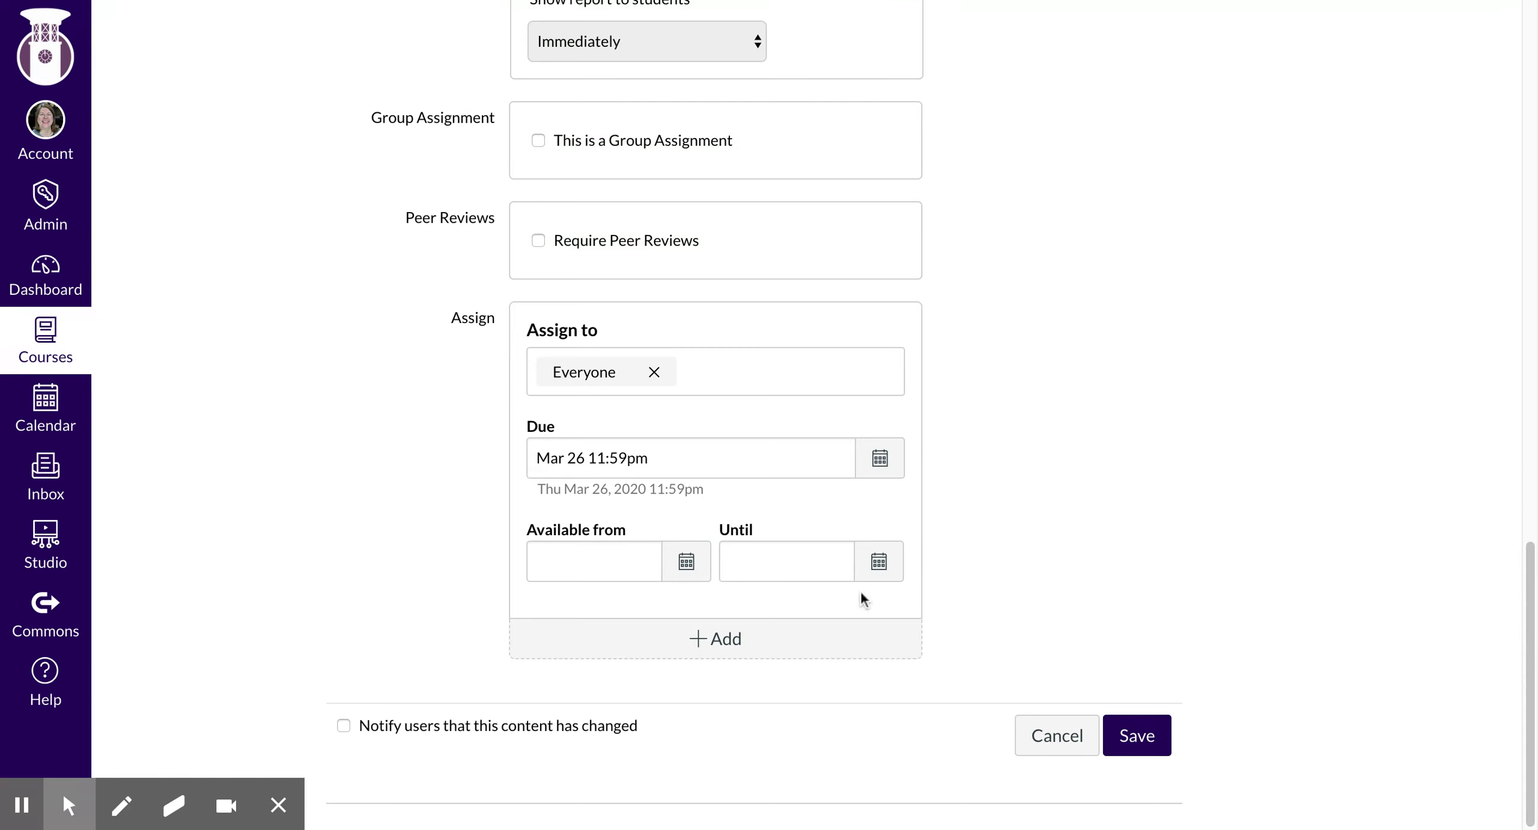
left_click(721, 641)
Give one student an Apr 2 11:59pm due date override and save the assignment.
scroll(454, 581, "down", 5)
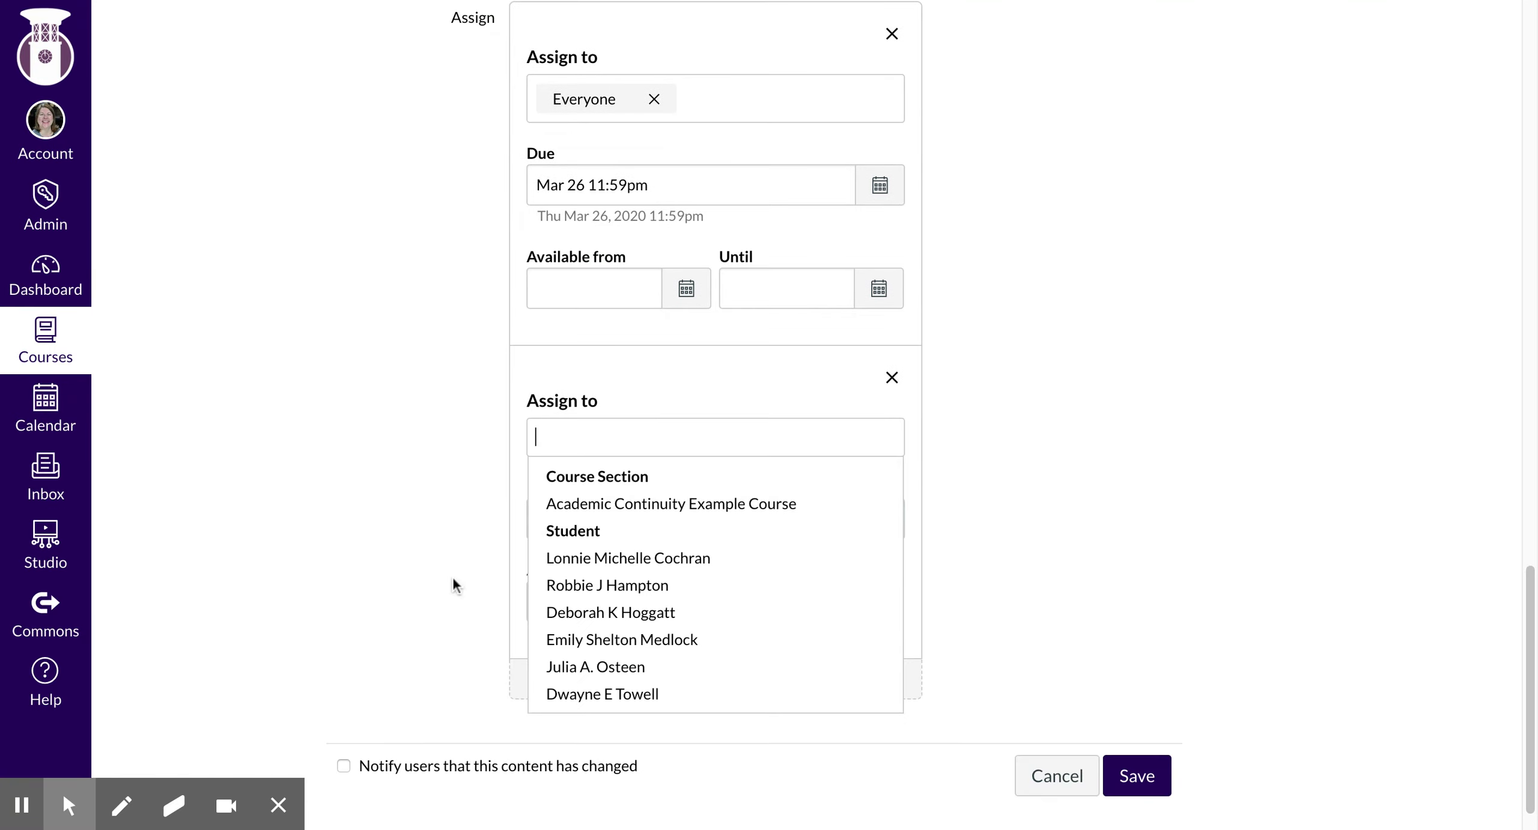
scroll(451, 575, "down", 1)
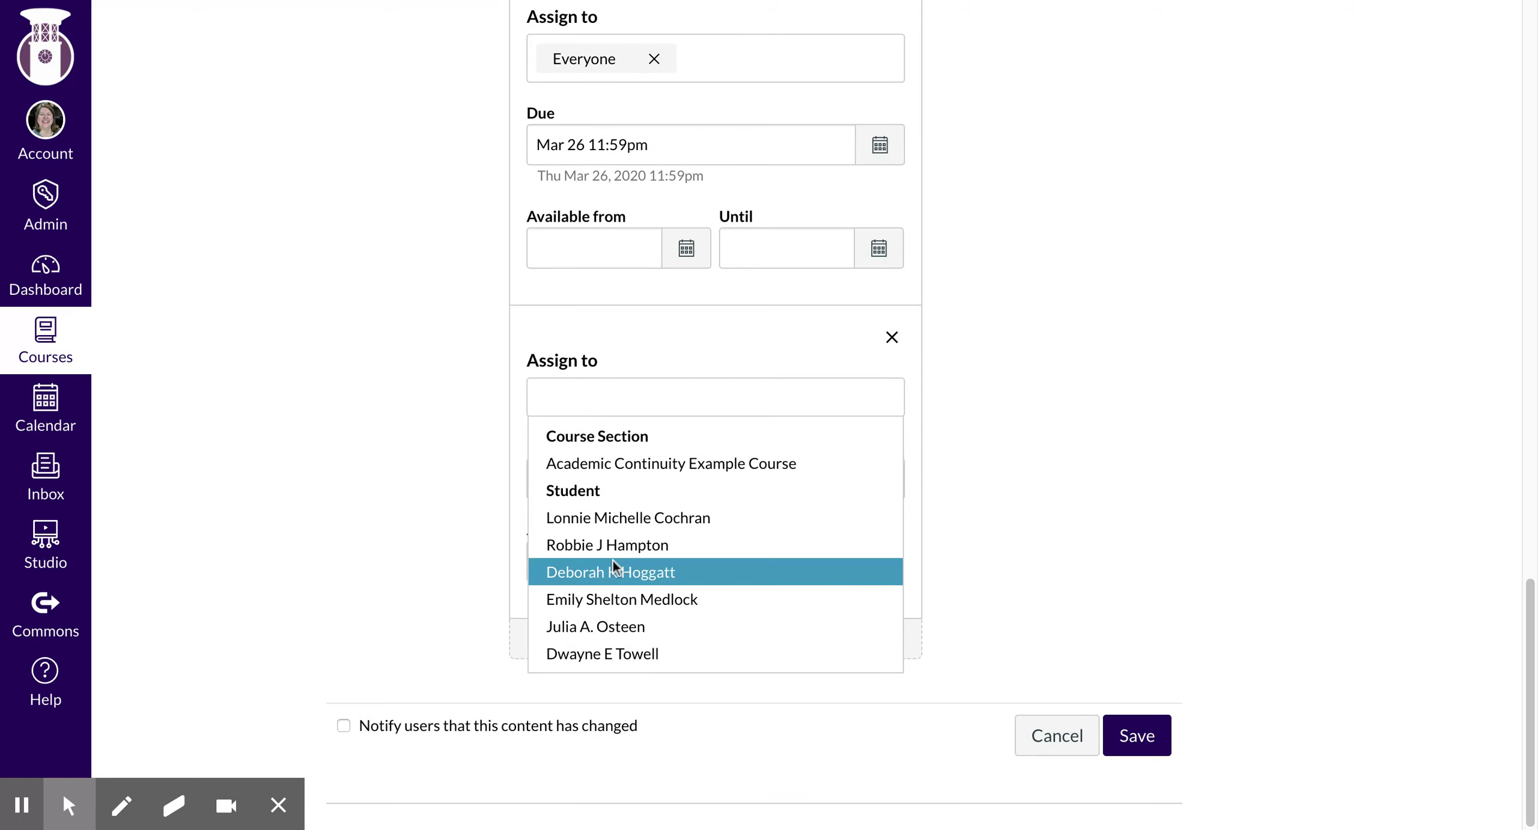
left_click(608, 603)
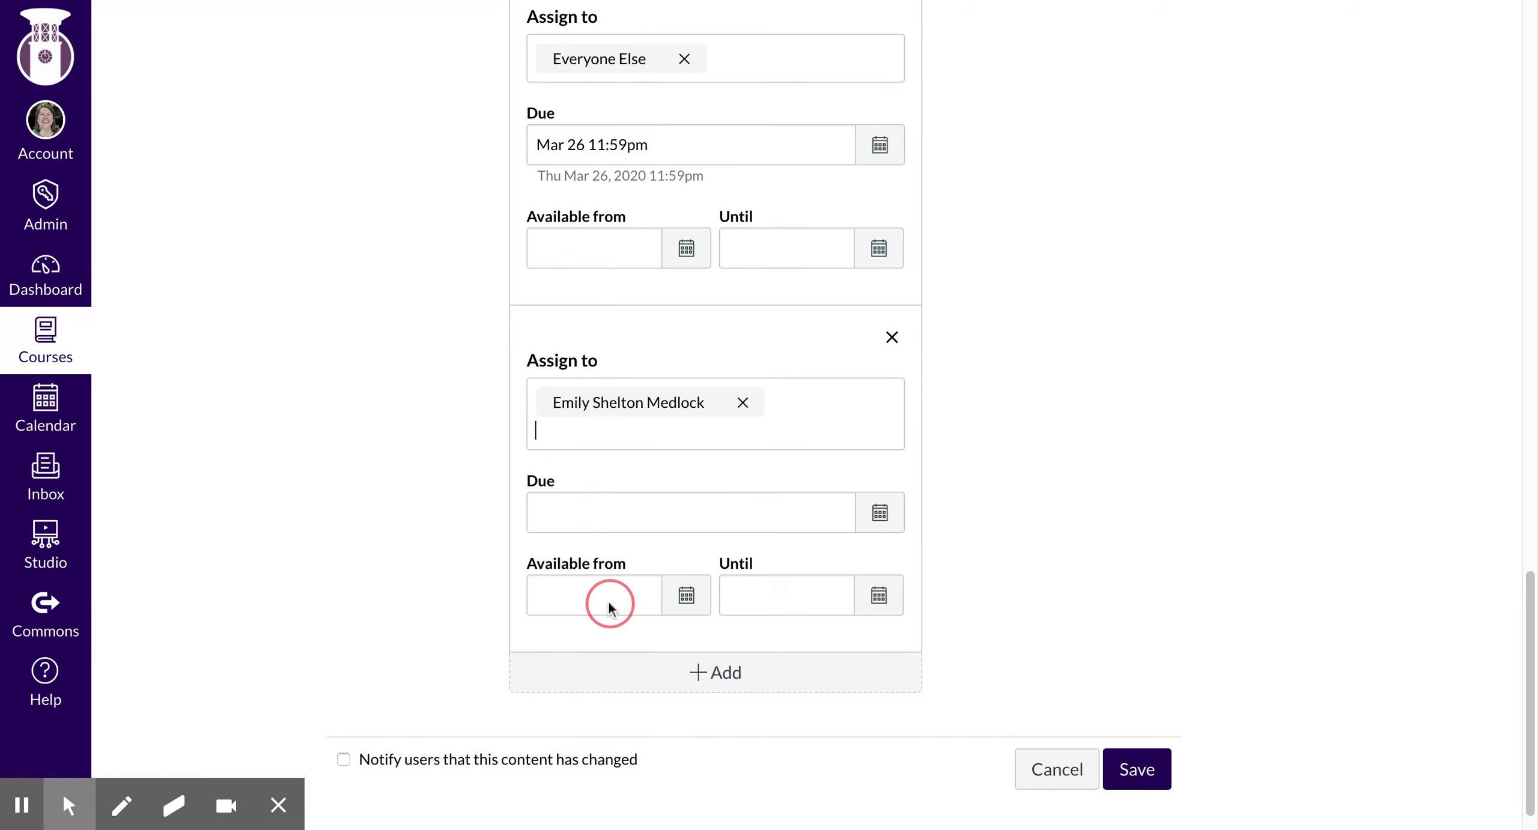
left_click(781, 430)
left_click(1129, 441)
left_click(880, 513)
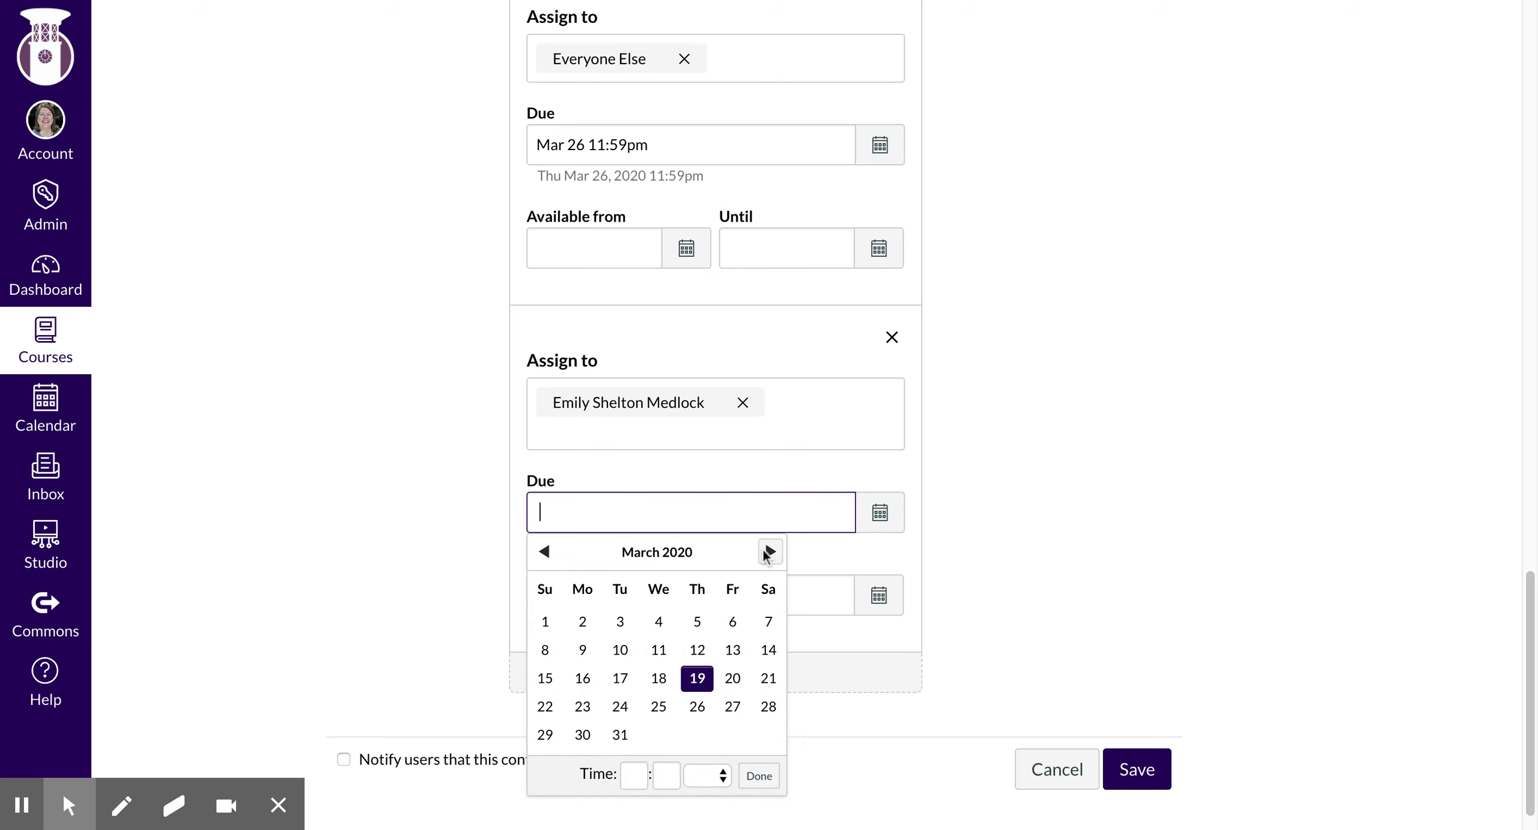
left_click(770, 553)
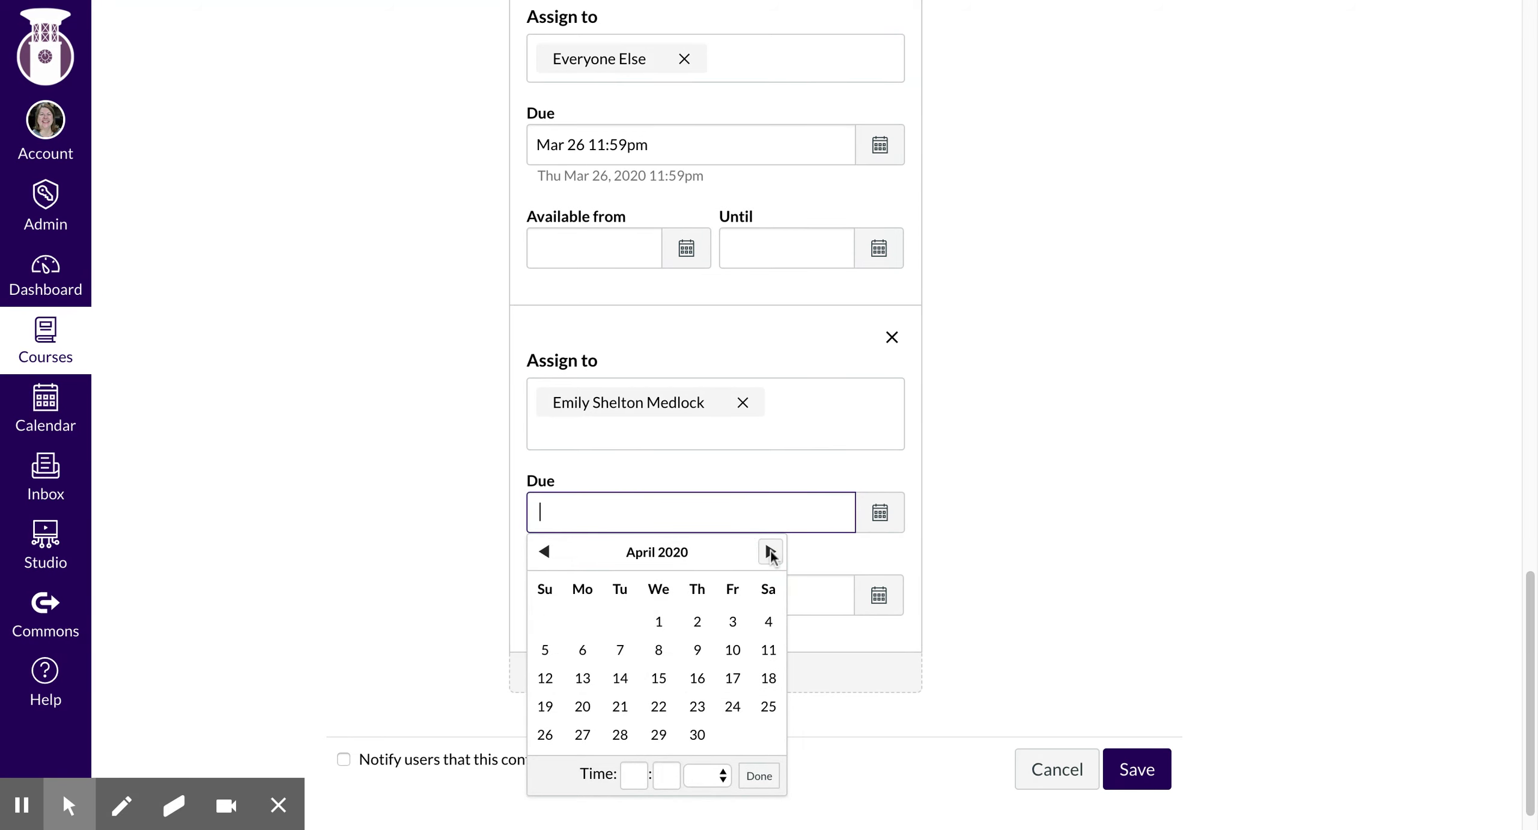
left_click(695, 624)
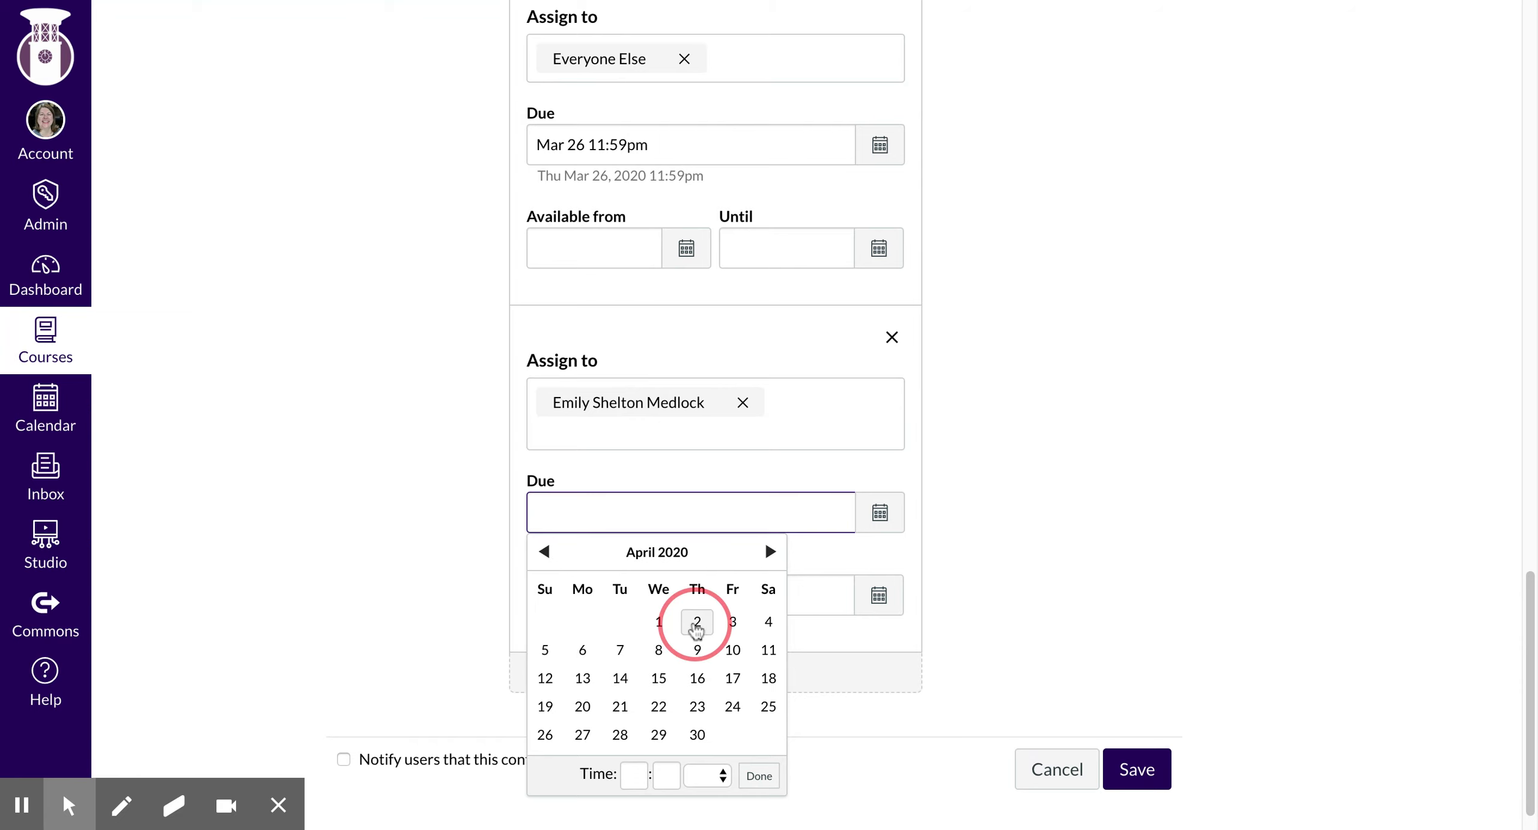
left_click(1050, 525)
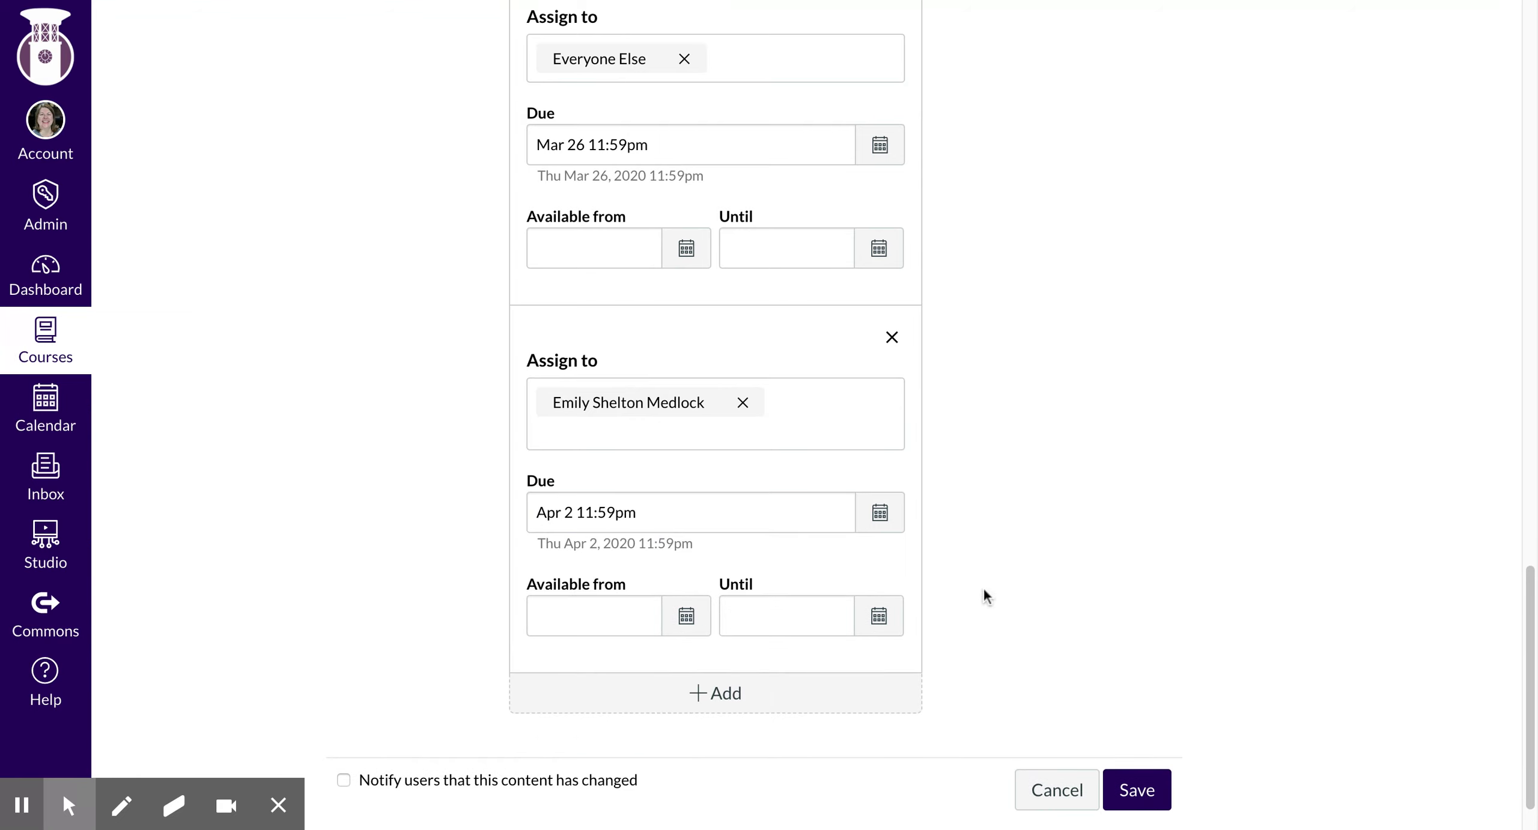
left_click(1135, 792)
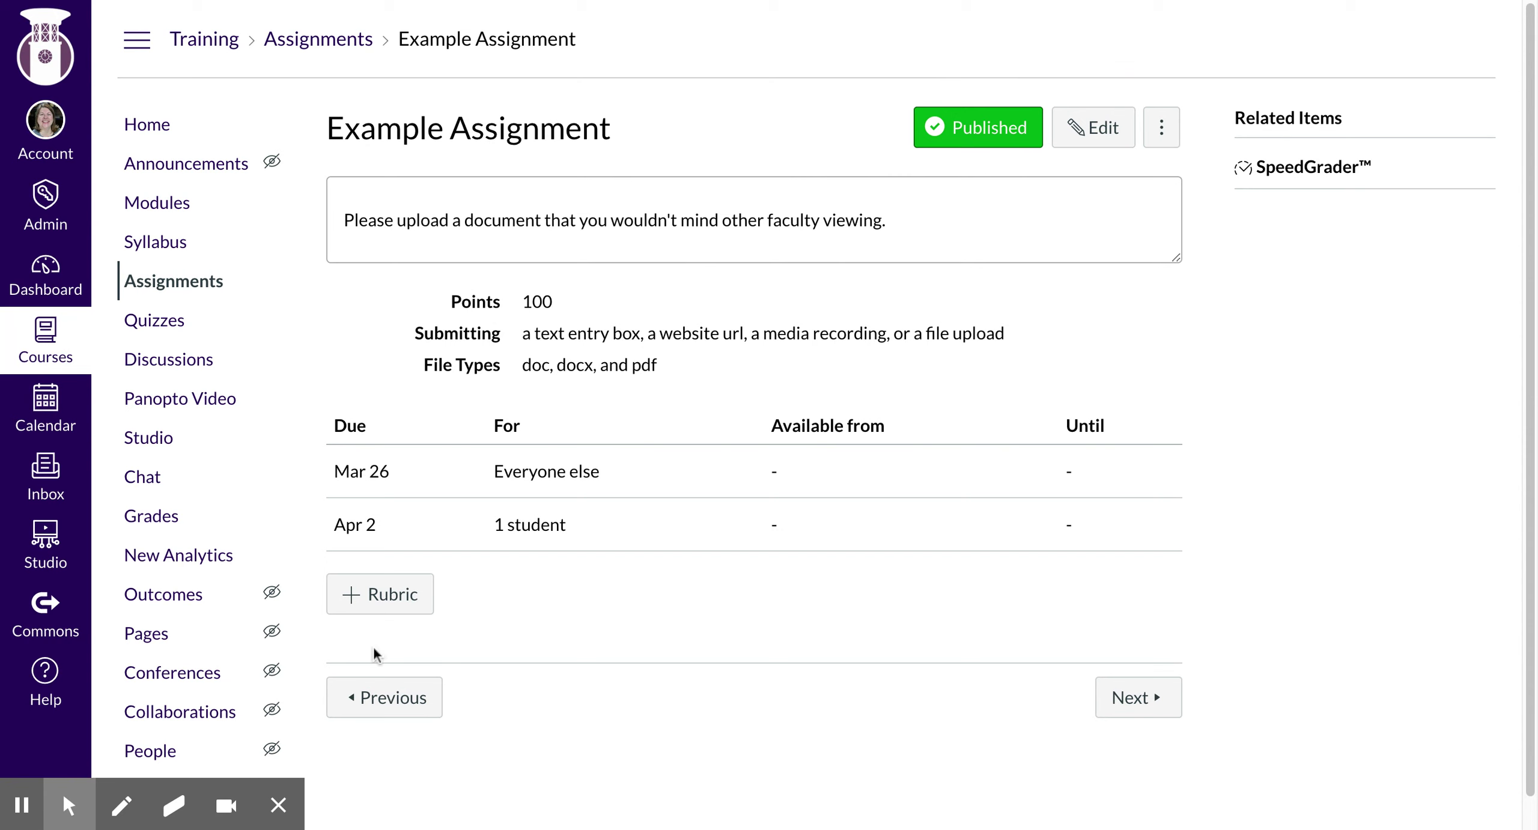
Start a new rubric on Example Assignment and search for an existing rubric to reuse.
left_click(385, 600)
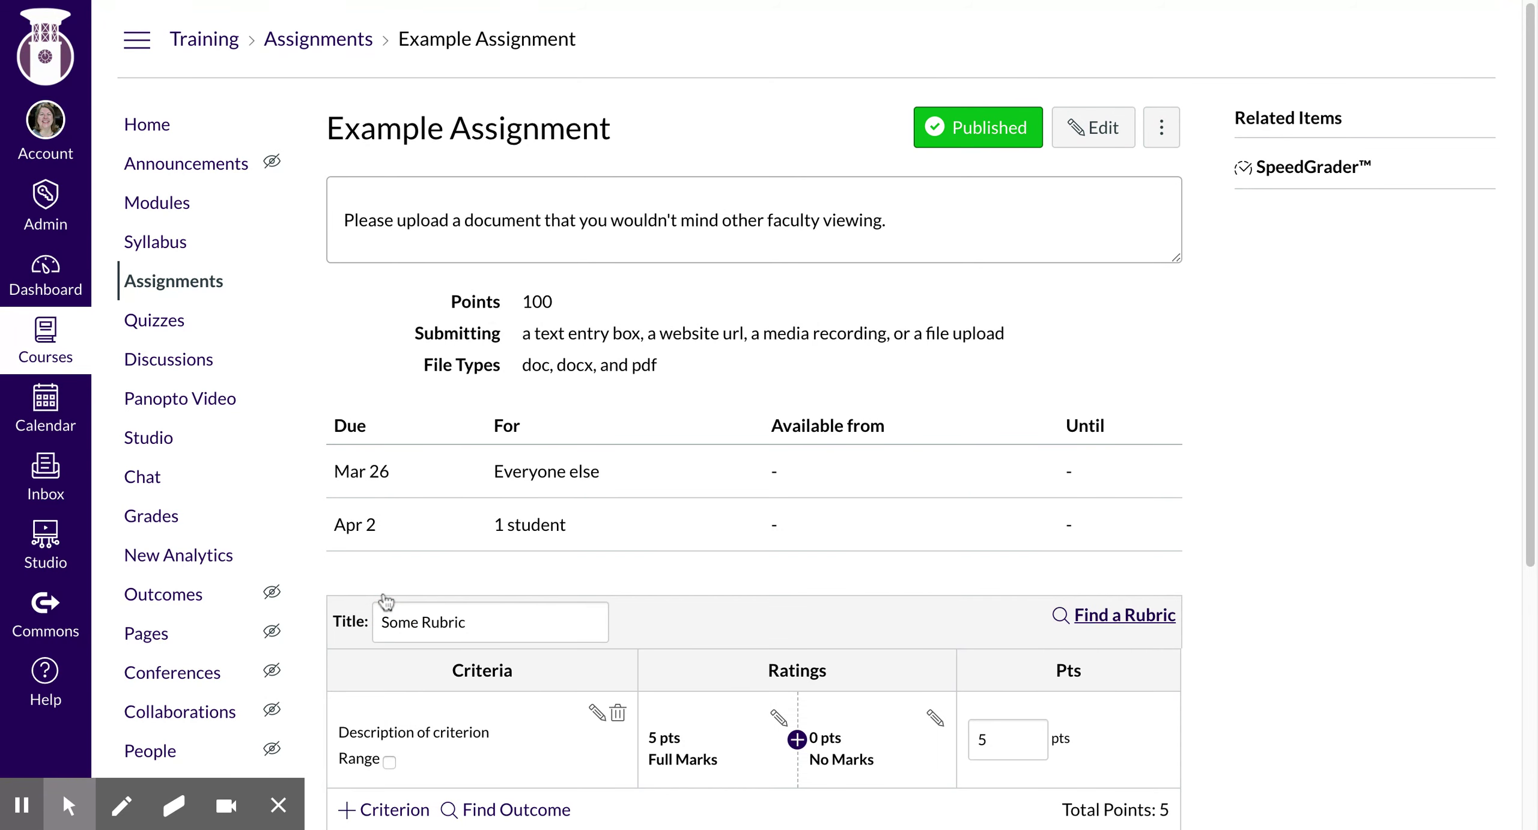
scroll(692, 374, "down", 3)
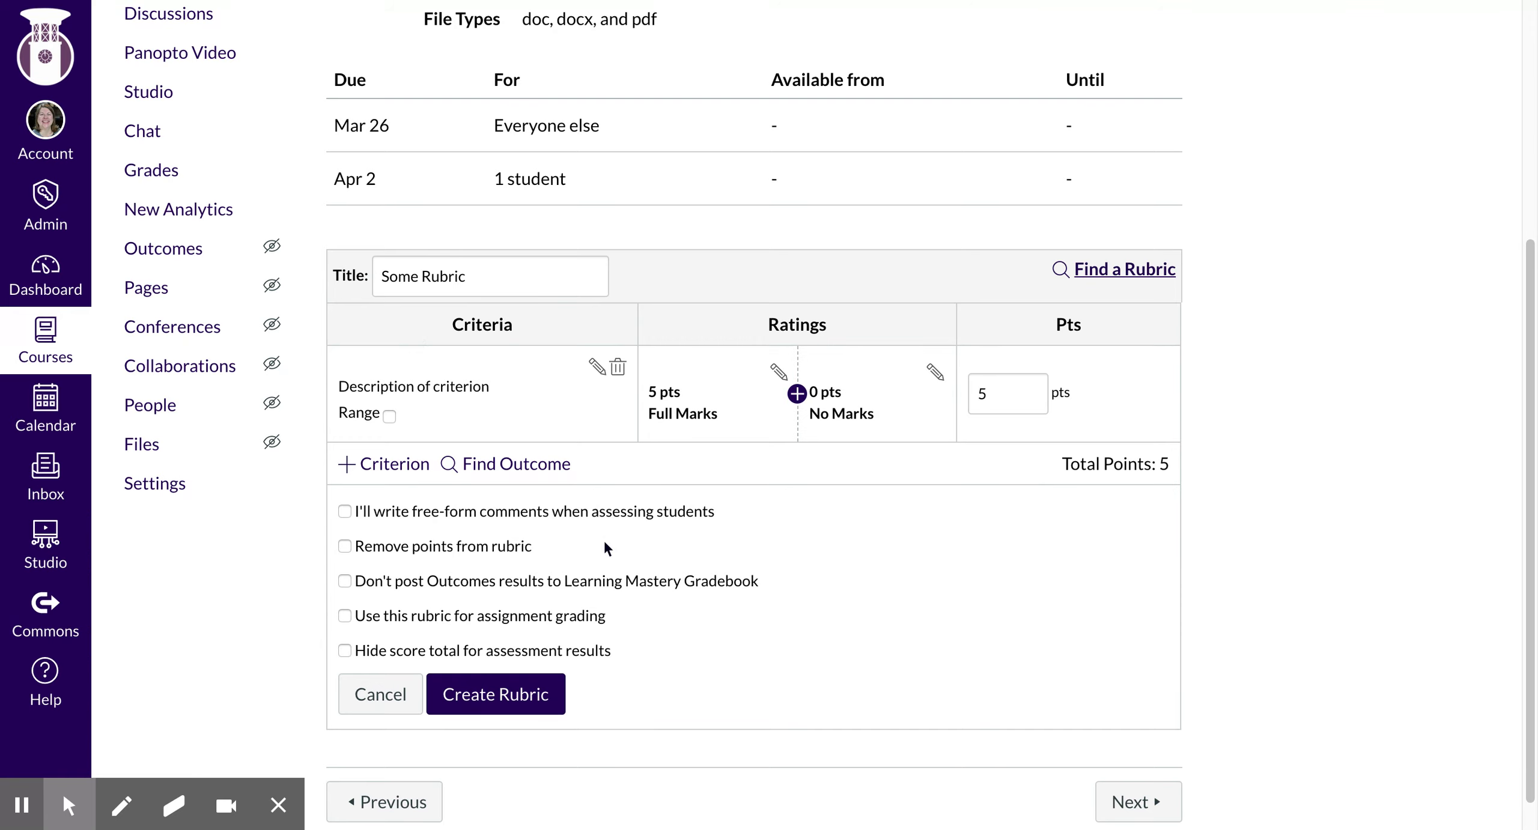
left_click(650, 390)
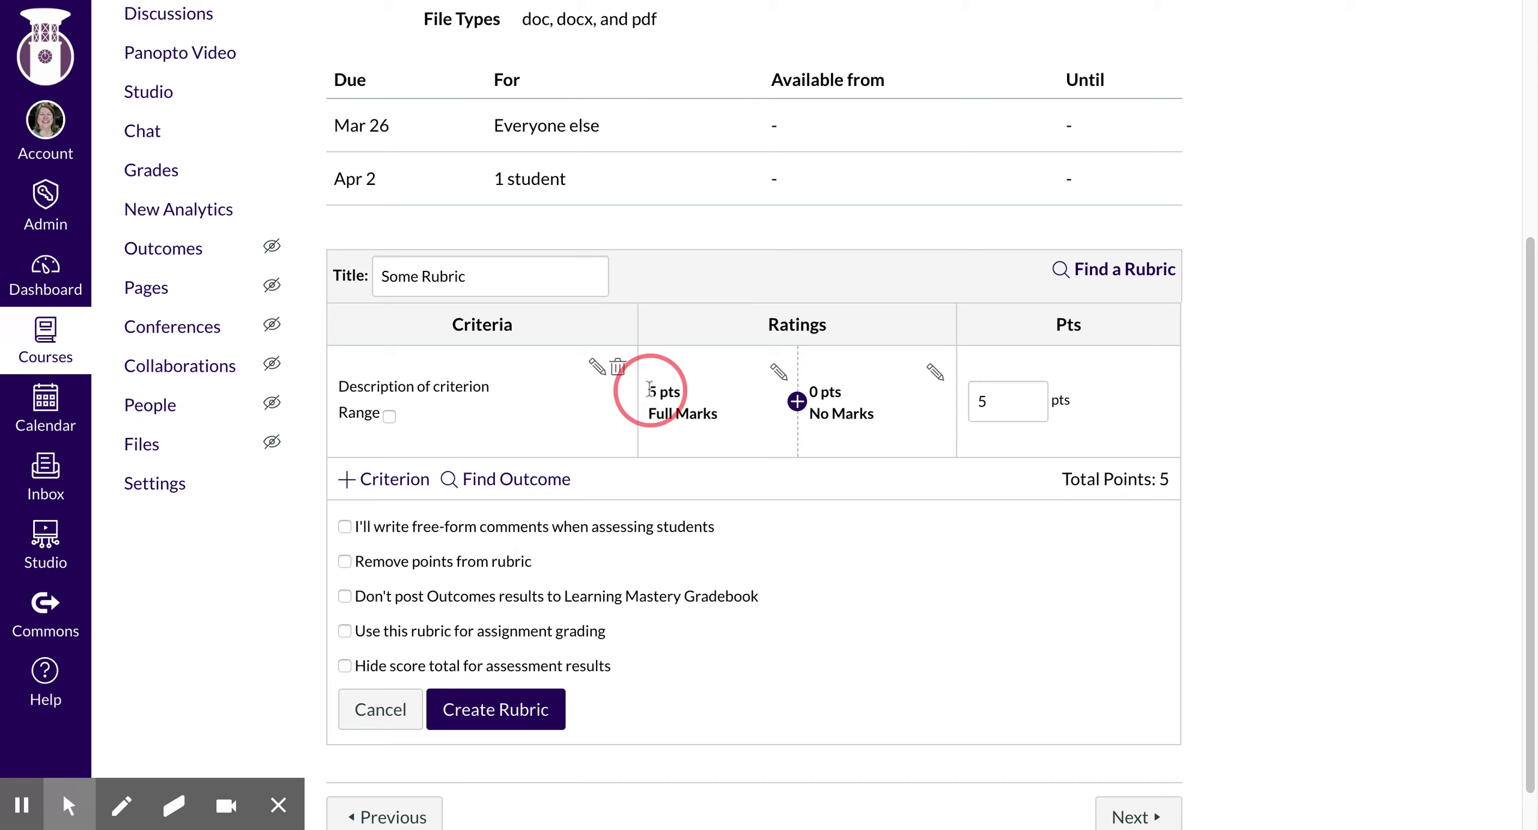
left_click_drag(650, 390, 679, 391)
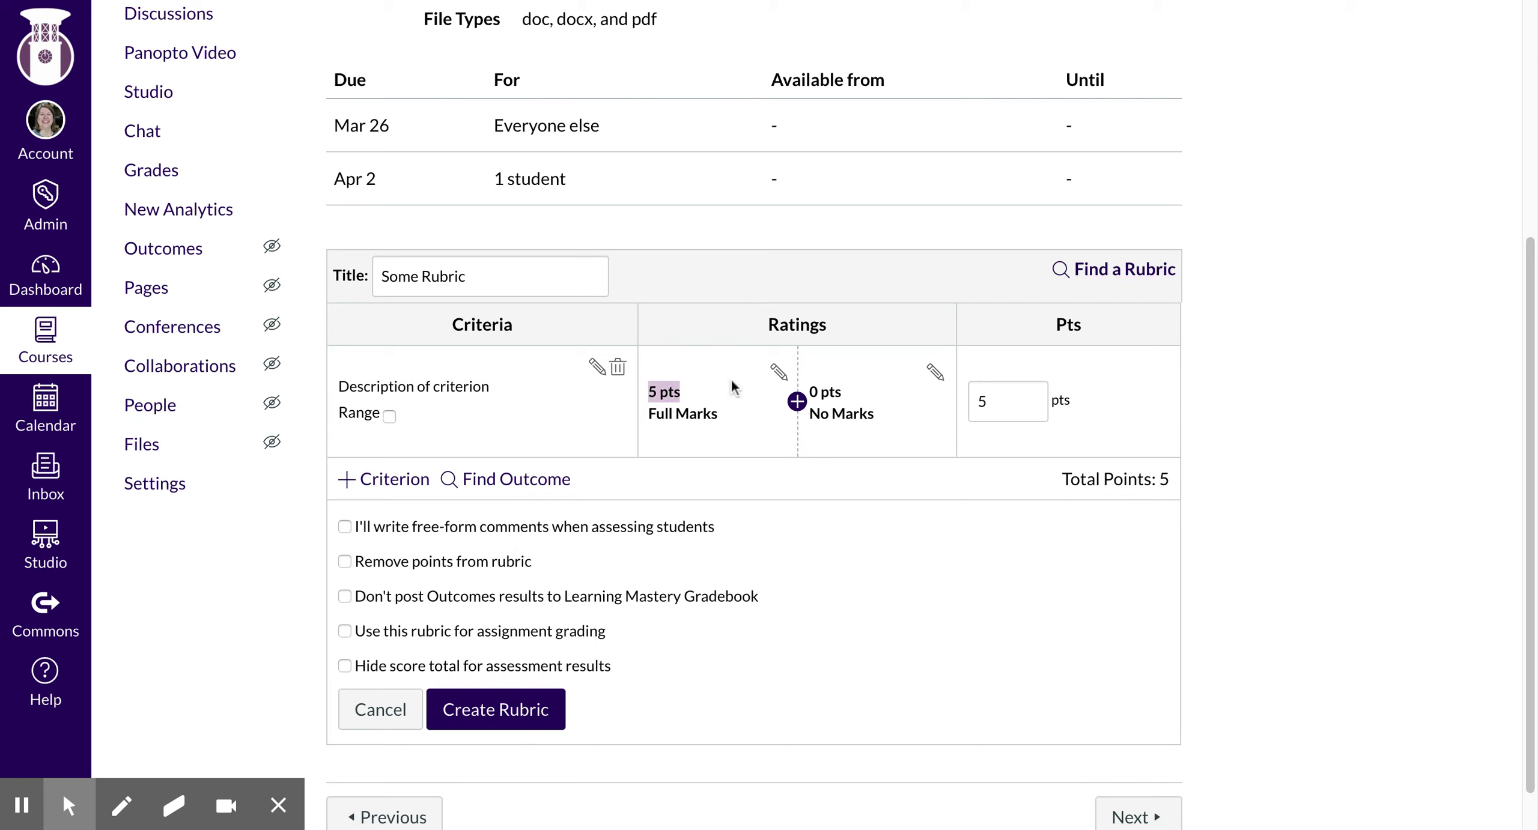
left_click(1124, 271)
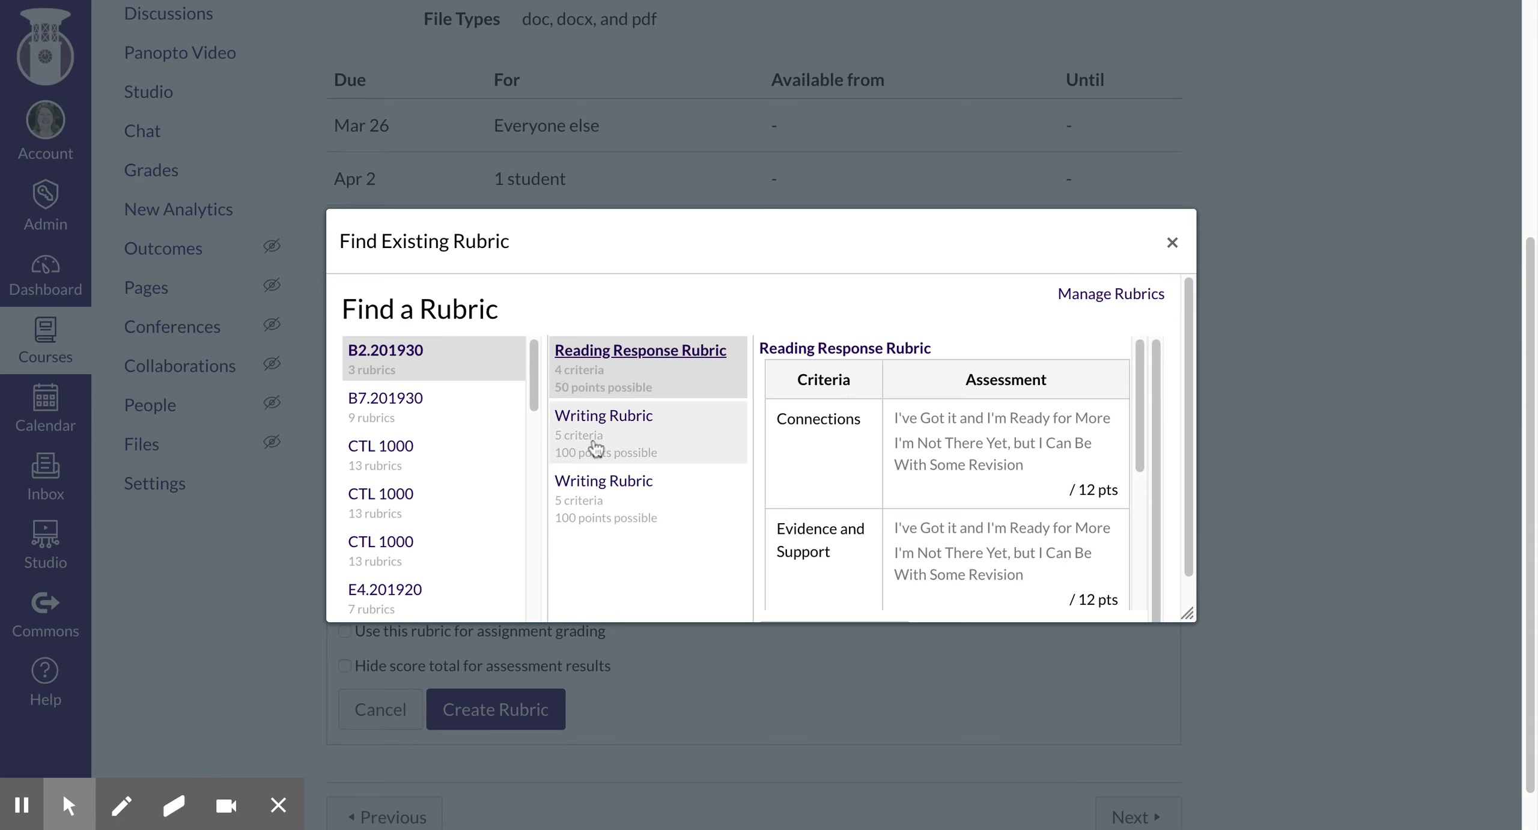
Attach the 100-point Writing Rubric with five 20-point criteria and open its edit options.
left_click(625, 427)
scroll(923, 422, "down", 8)
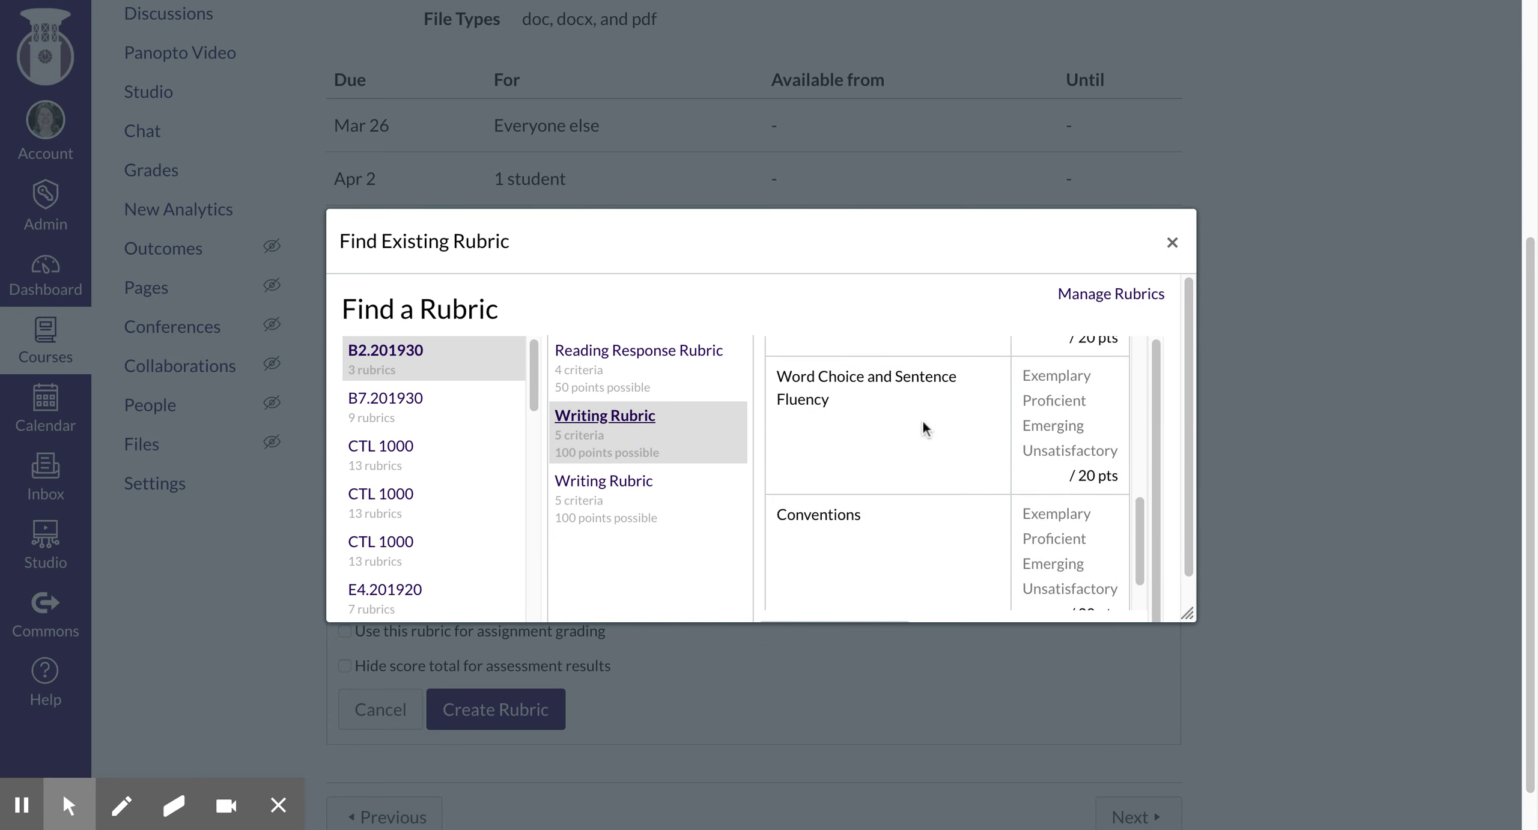
scroll(921, 426, "down", 2)
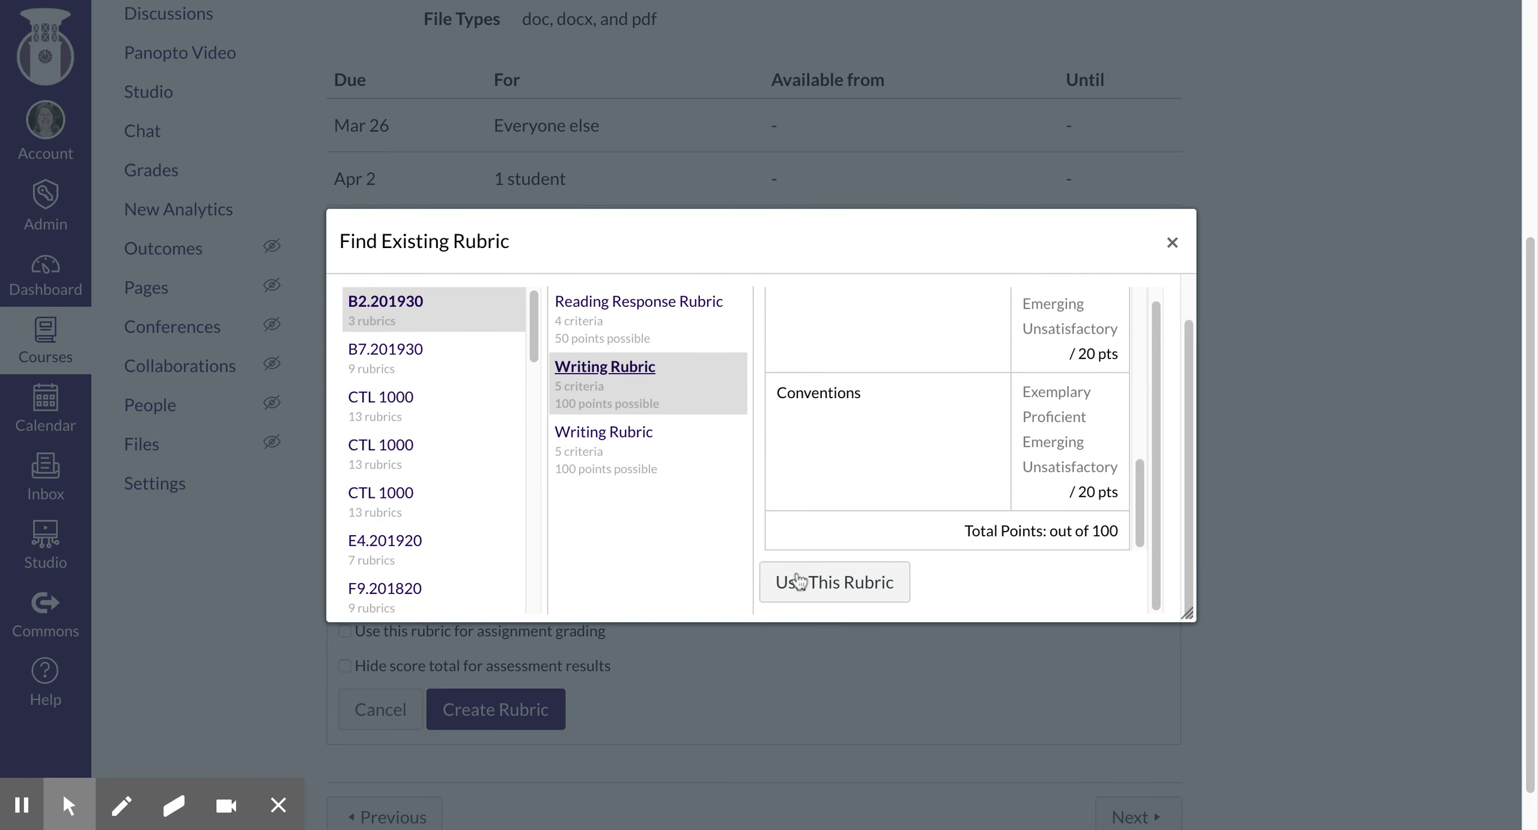
left_click(847, 582)
scroll(661, 462, "down", 10)
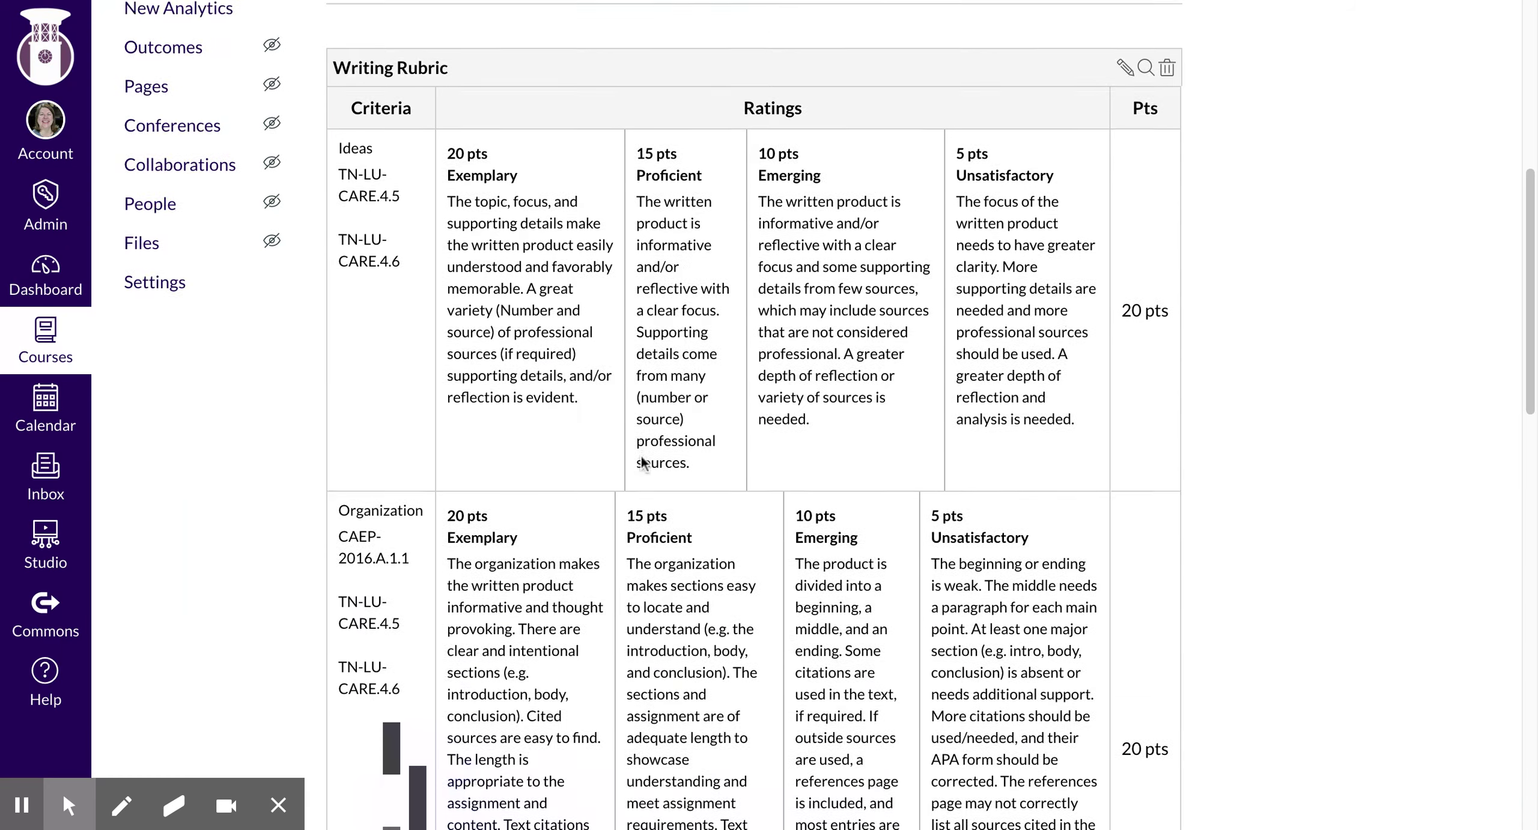
scroll(641, 463, "down", 15)
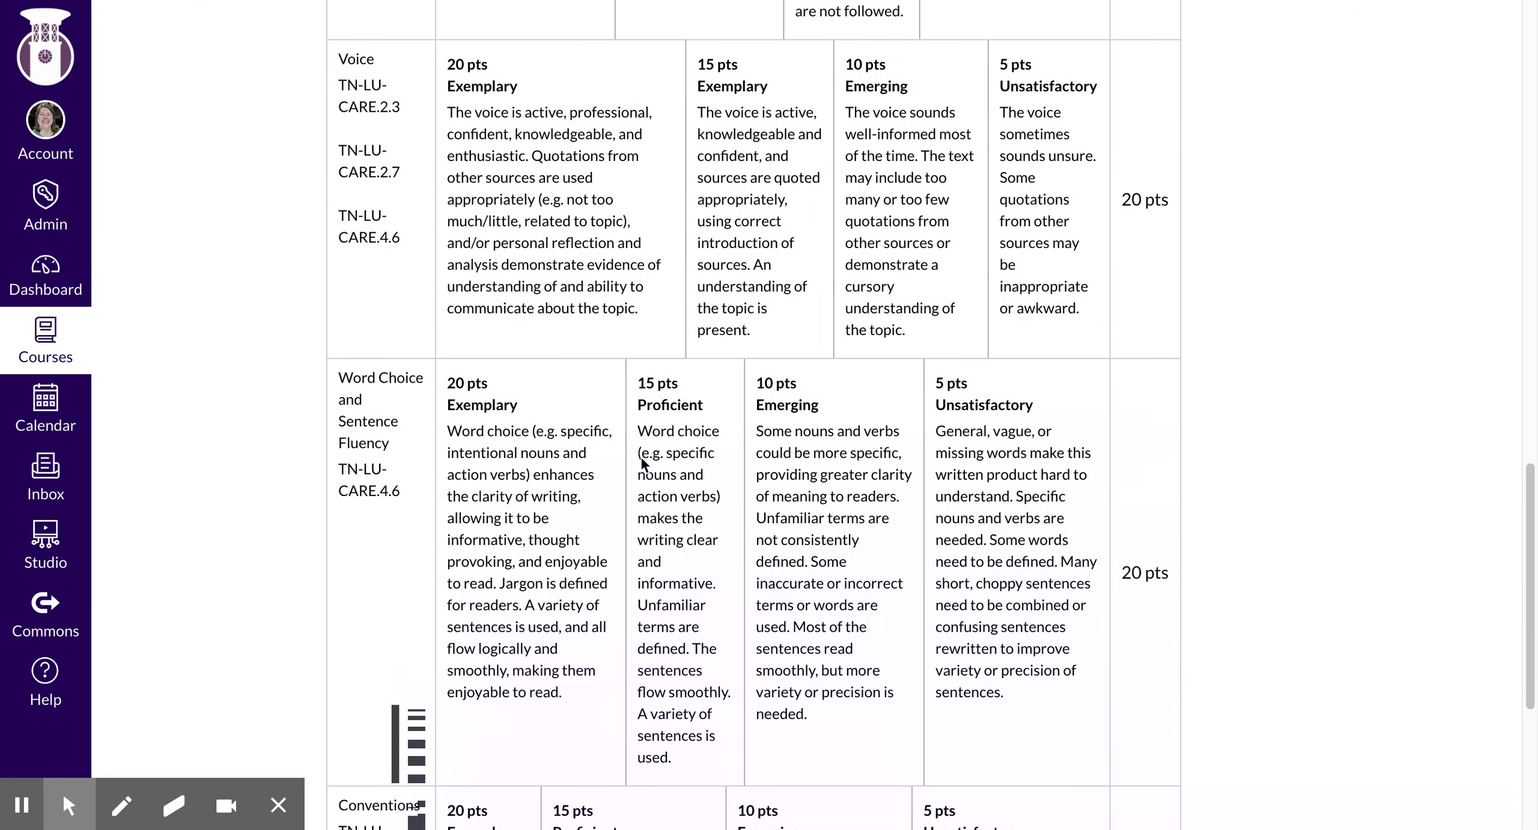
scroll(641, 463, "down", 2)
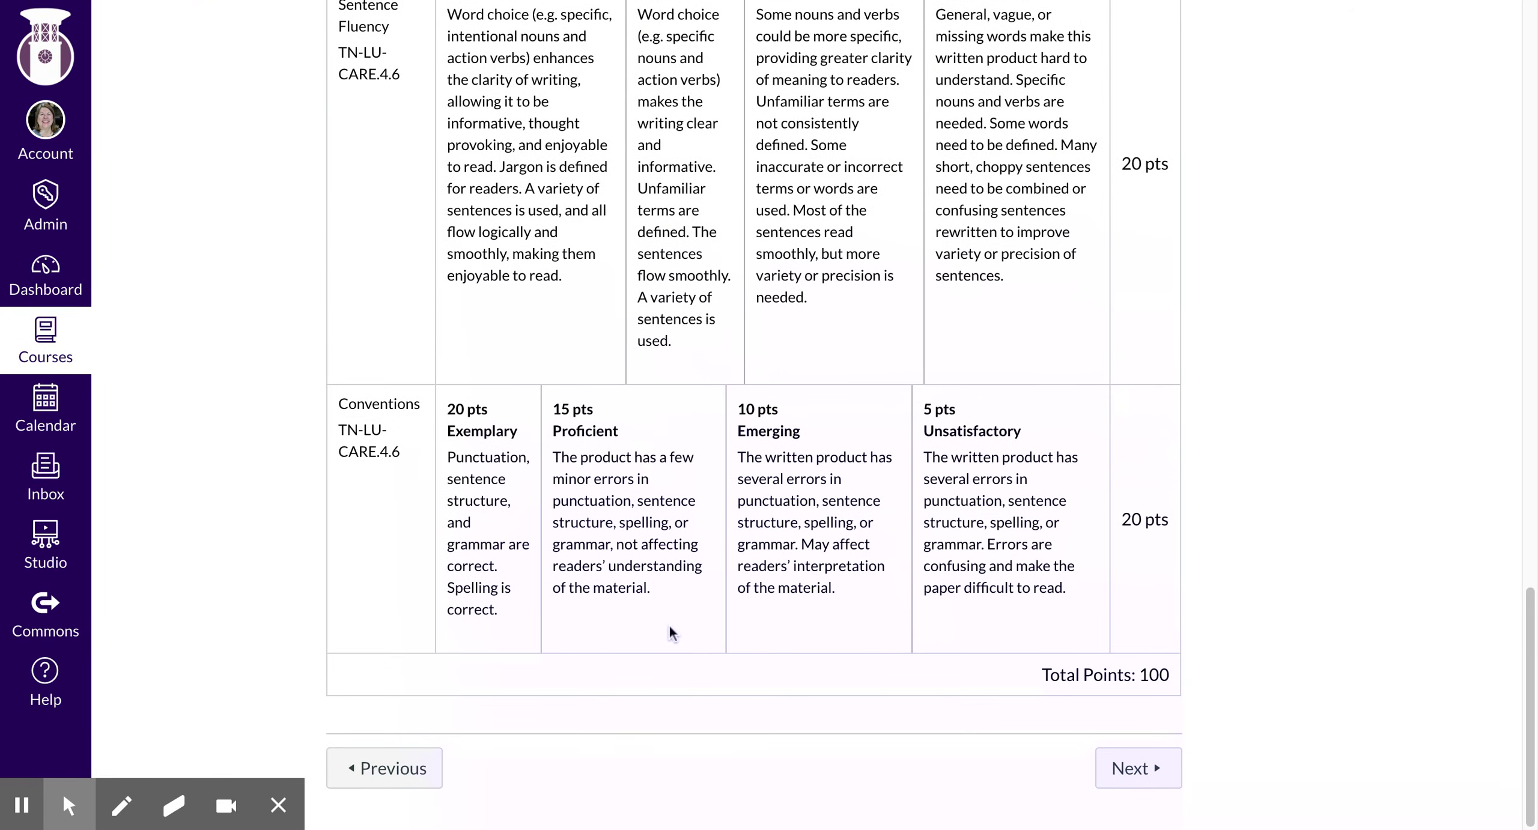
scroll(908, 651, "up", 20)
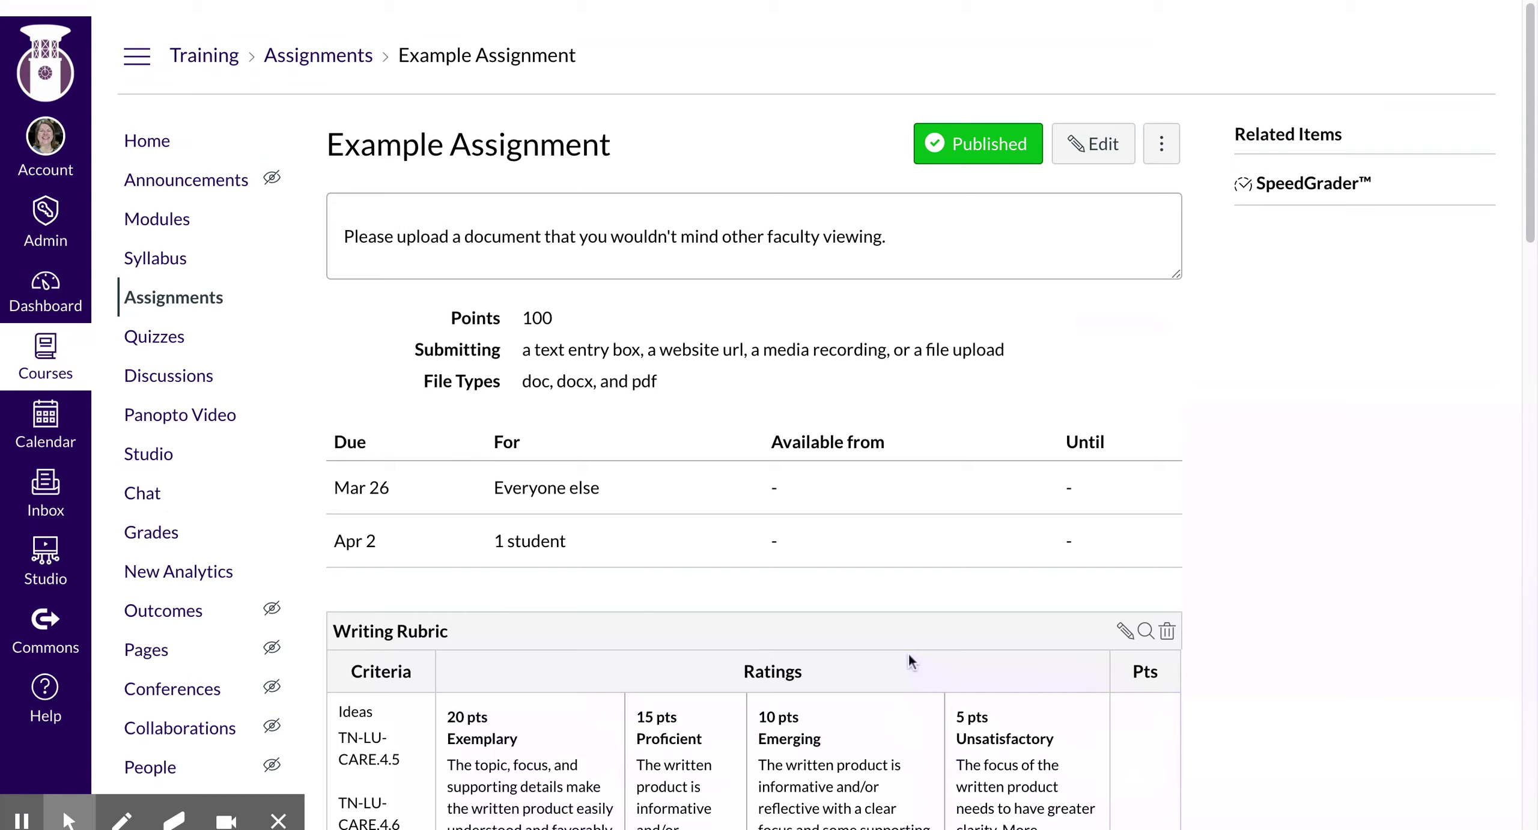
scroll(1066, 601, "down", 2)
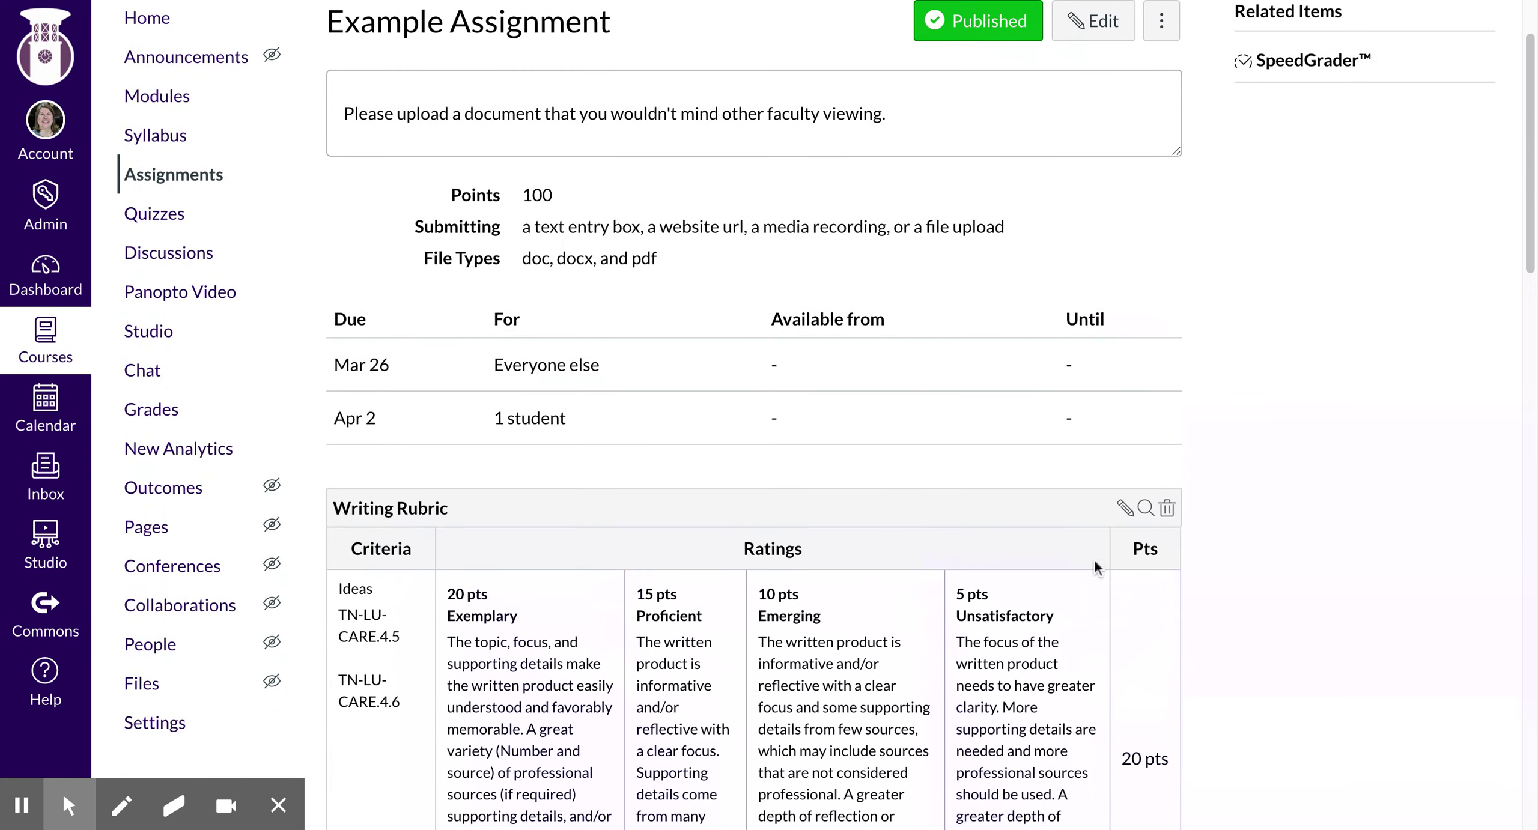
left_click(1123, 510)
scroll(611, 508, "down", 10)
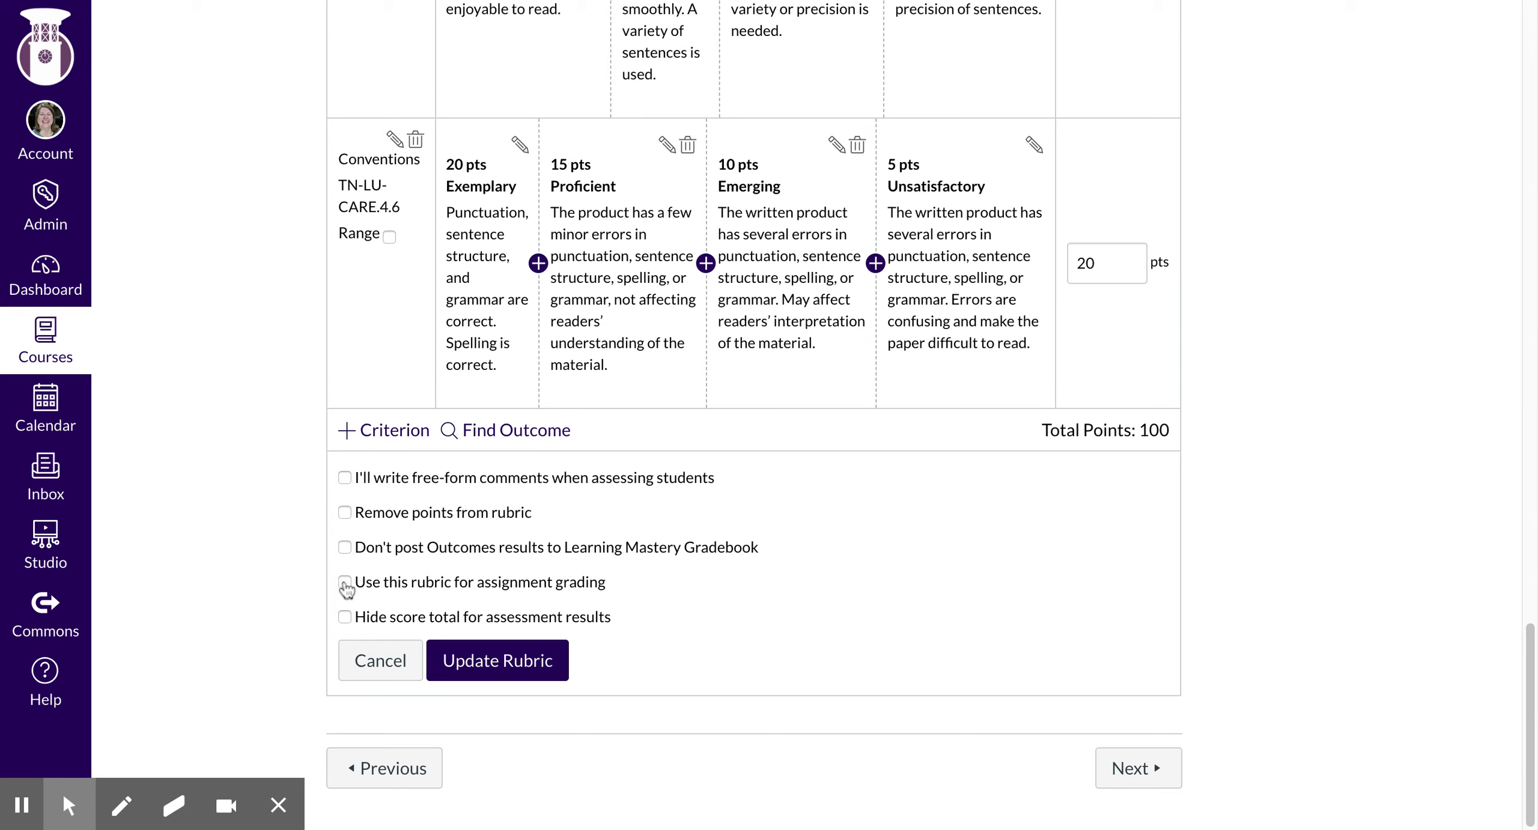
Set the Writing Rubric for assignment grading and update it at 100 points total.
left_click(345, 582)
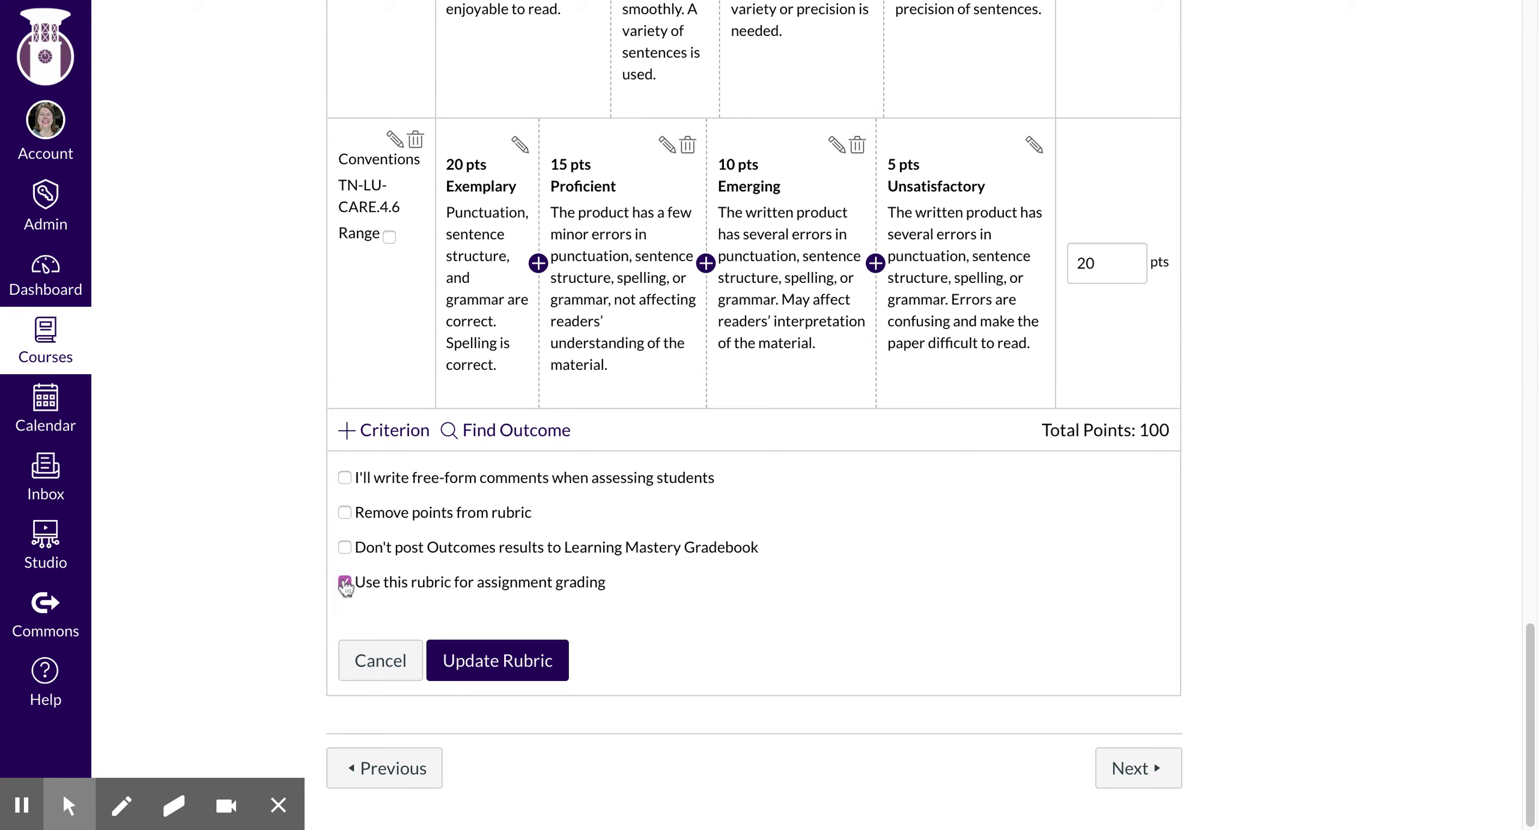
left_click(498, 660)
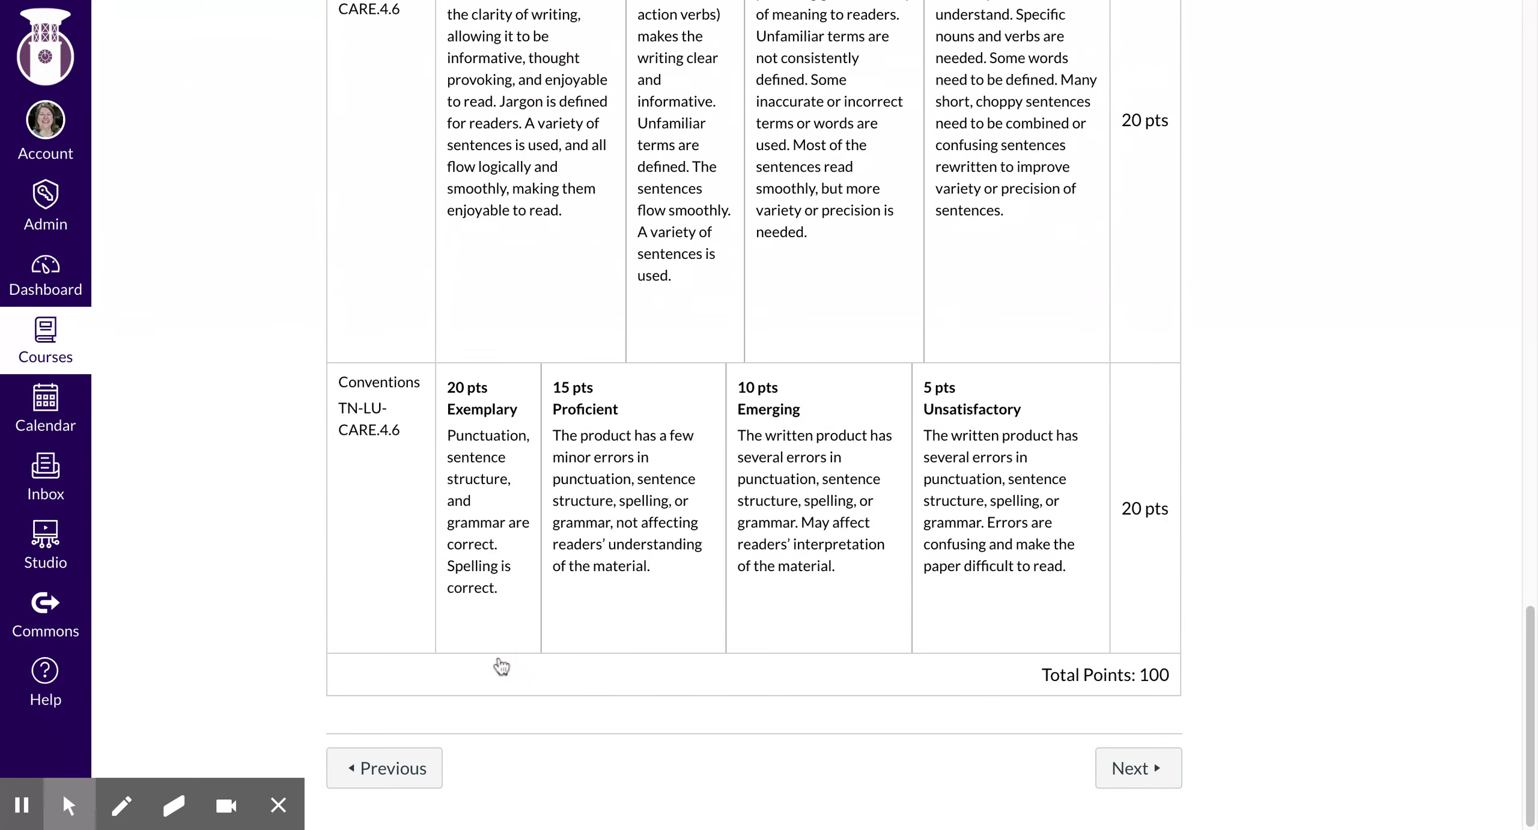
scroll(975, 649, "down", 10)
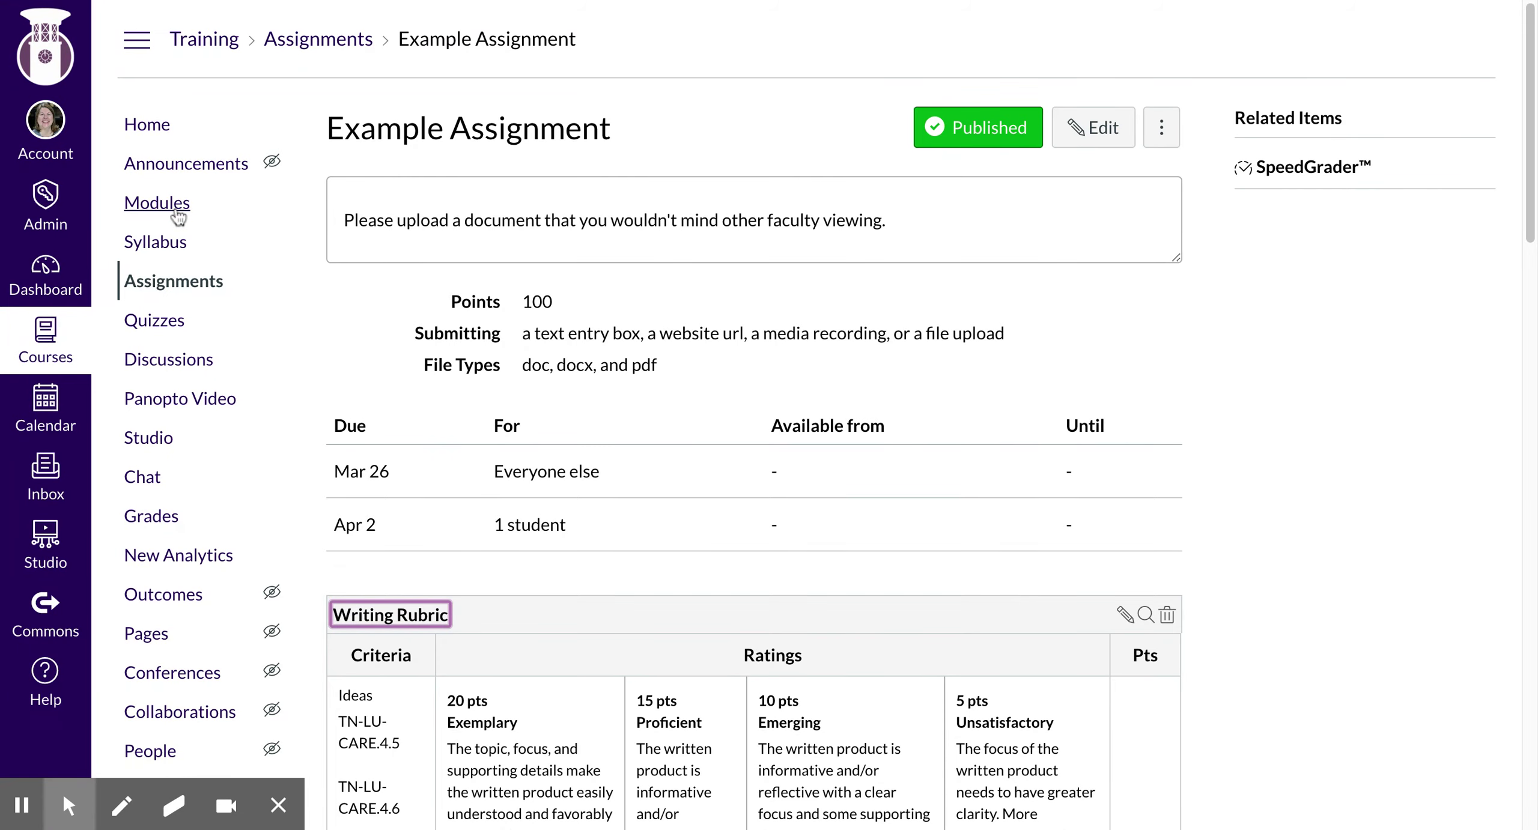
Open the course Modules page to confirm Example Assignment shows Multiple Due Dates and 100 pts.
left_click(157, 203)
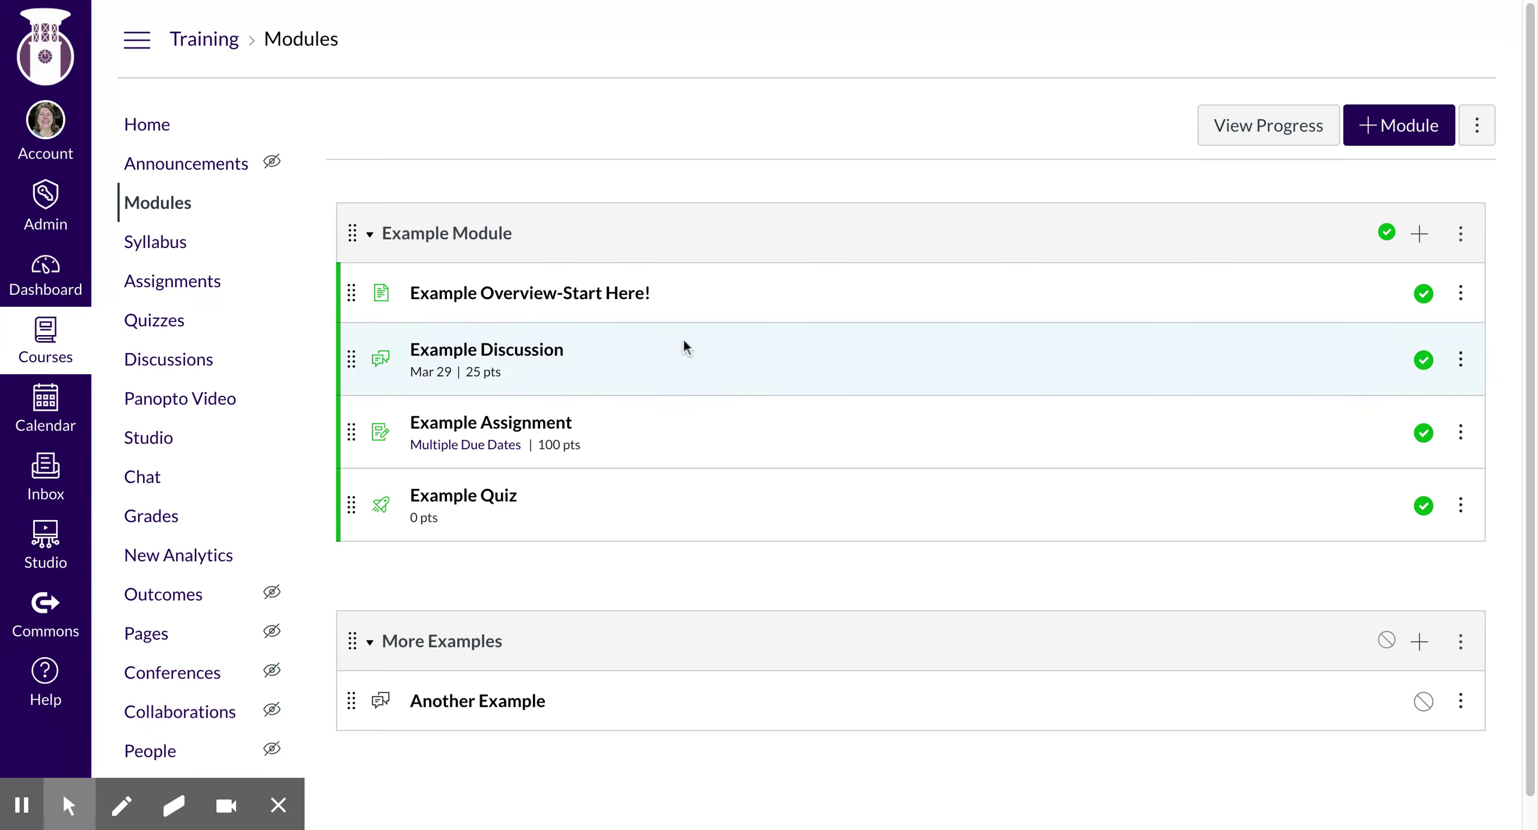
mouse_move(472, 457)
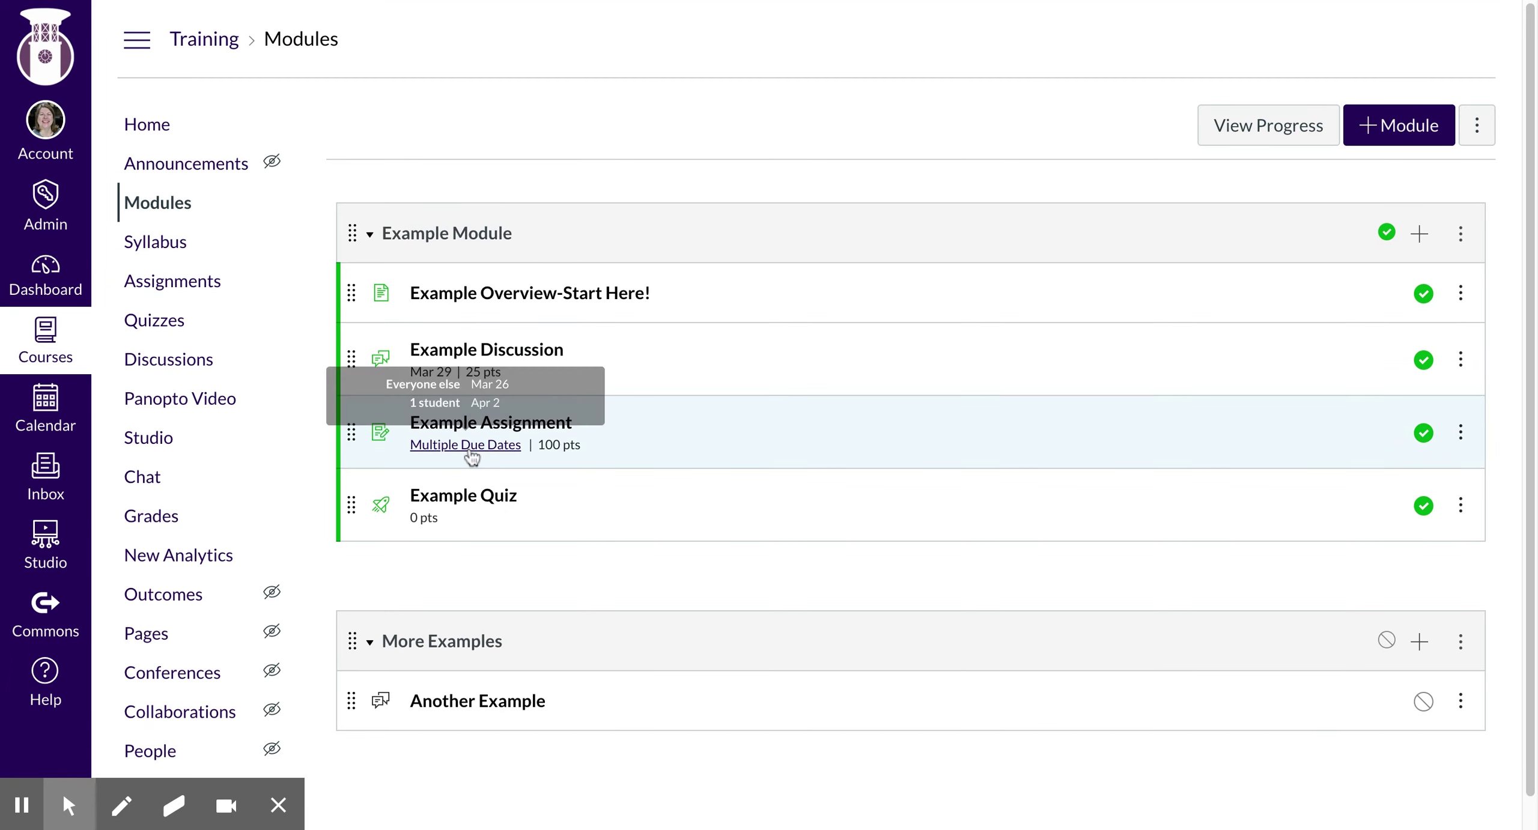